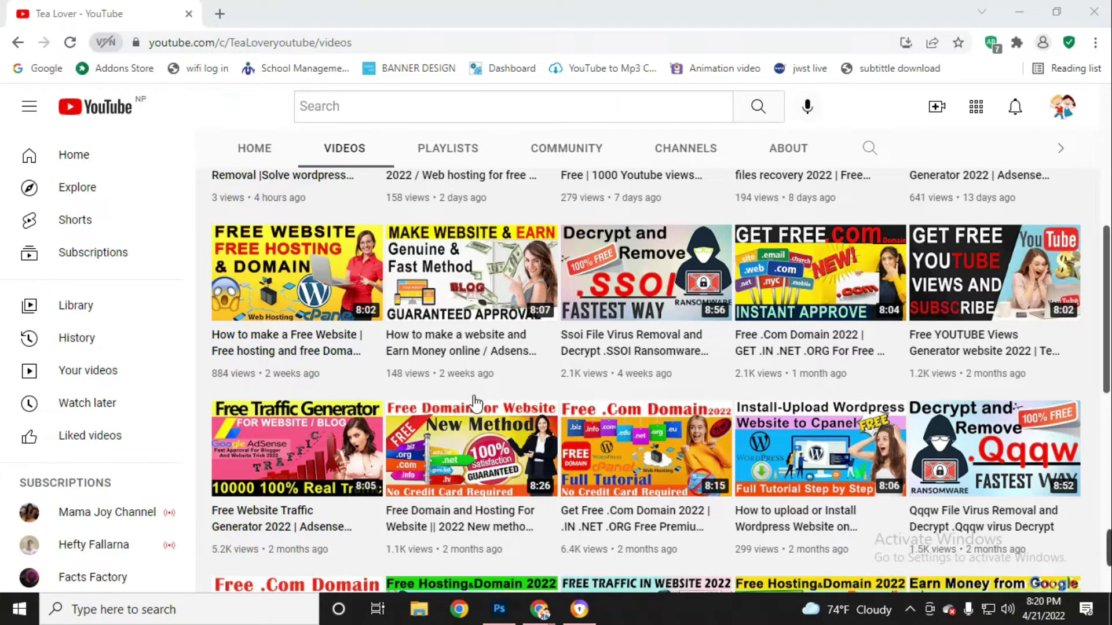
Step: Search Google for 'freenom' and open the 'Freenom - A Name for Everyone' result
{"action": "left_click", "coordinate": [220, 14]}
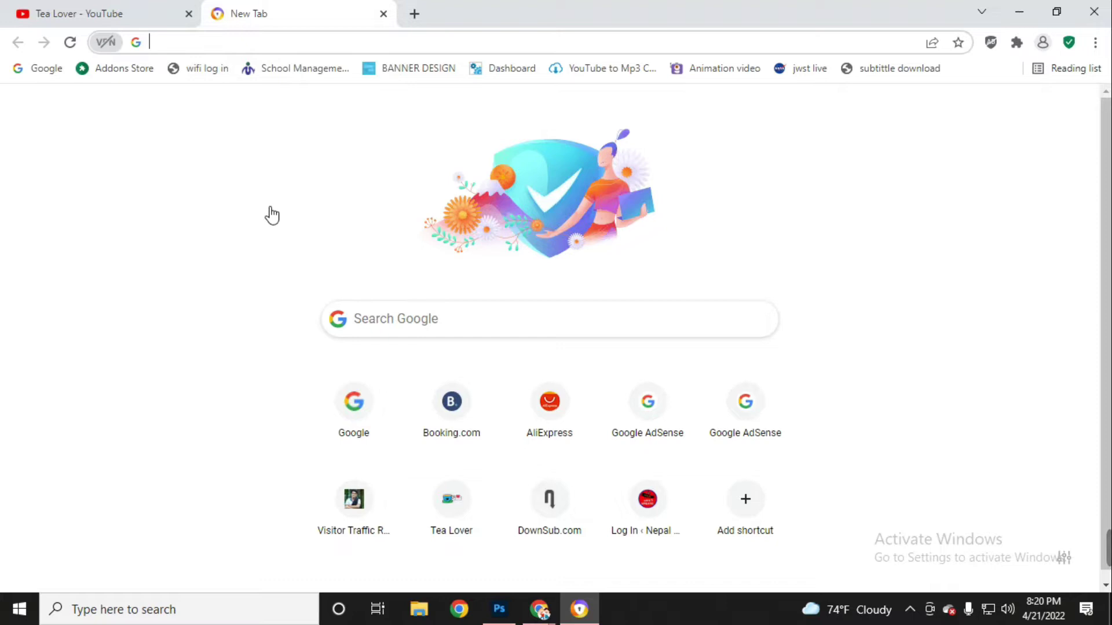
{"action": "type", "text": "freenom"}
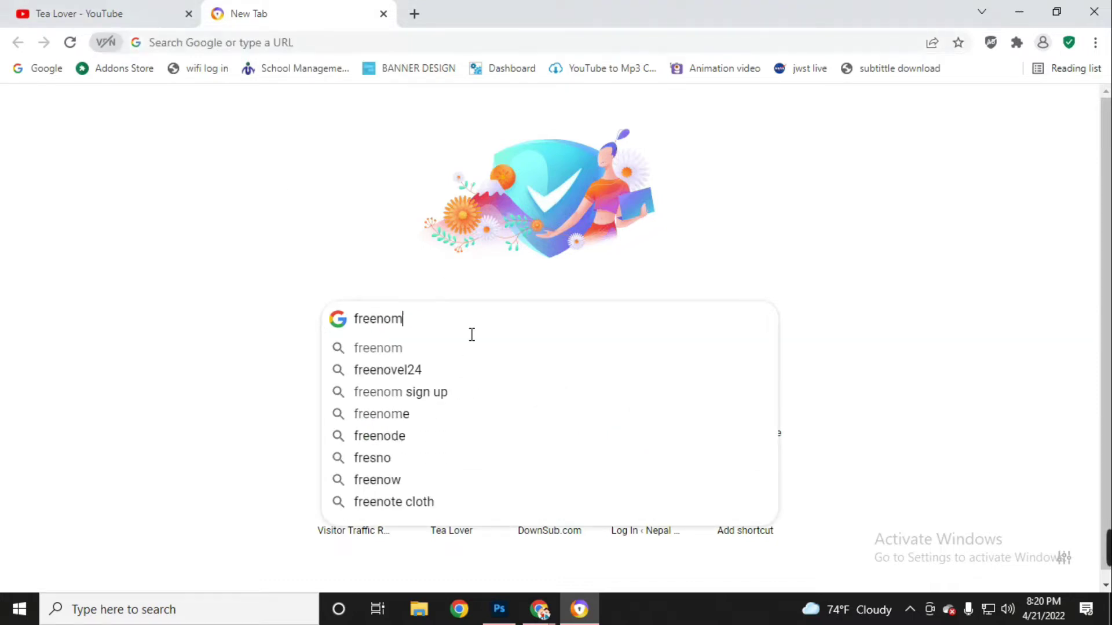
{"action": "key", "text": "Return"}
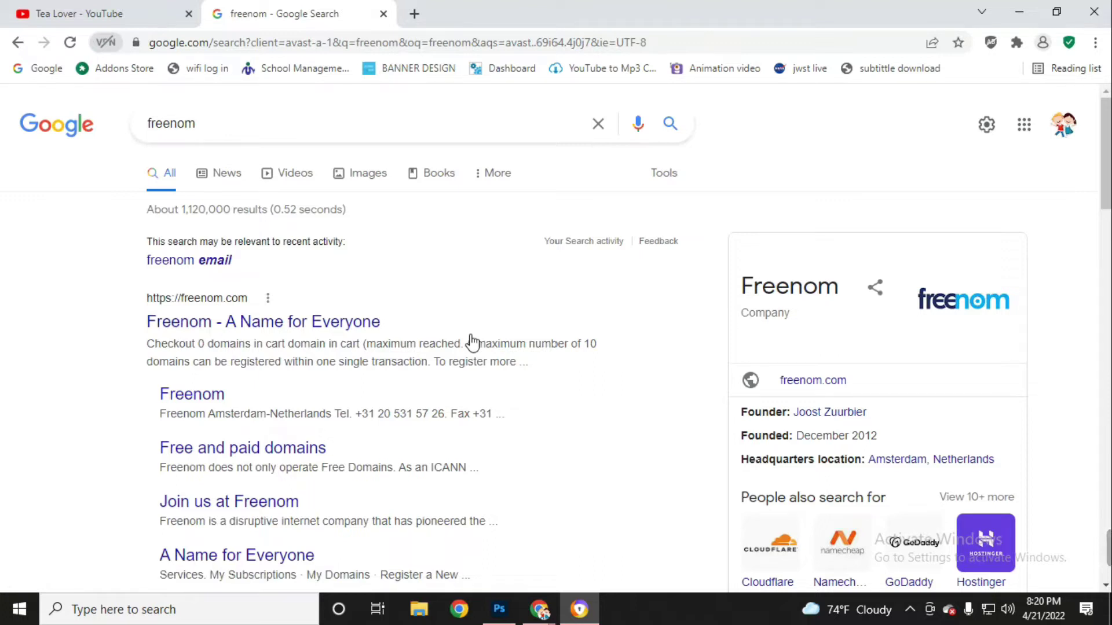
{"action": "key", "text": "ctrl+w"}
{"action": "key", "text": "ctrl+shift+t"}
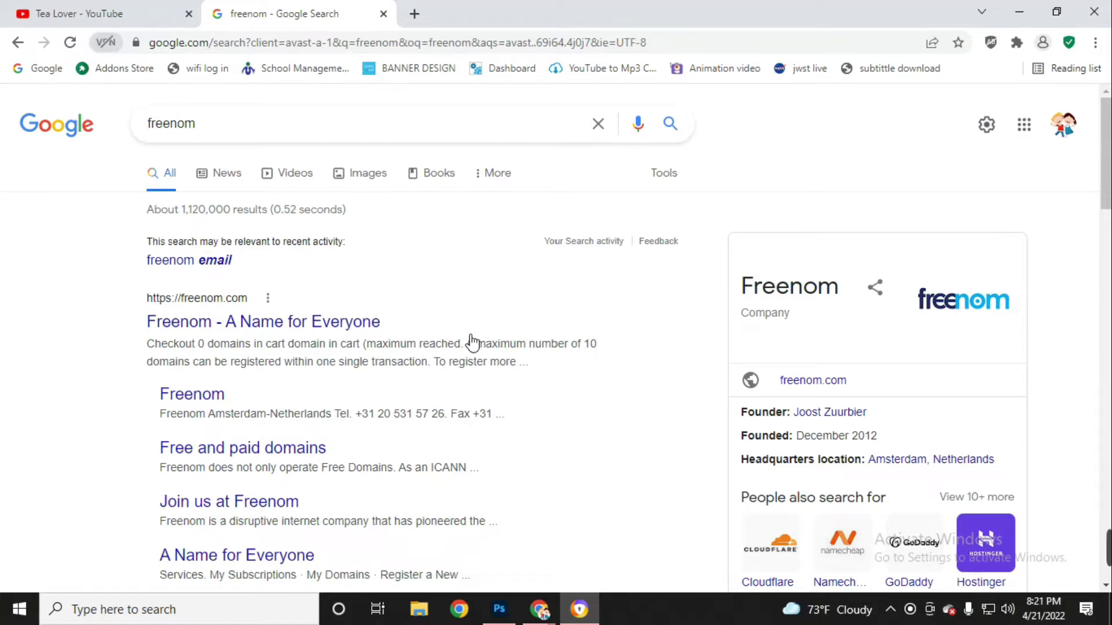
{"action": "left_click", "coordinate": [267, 331]}
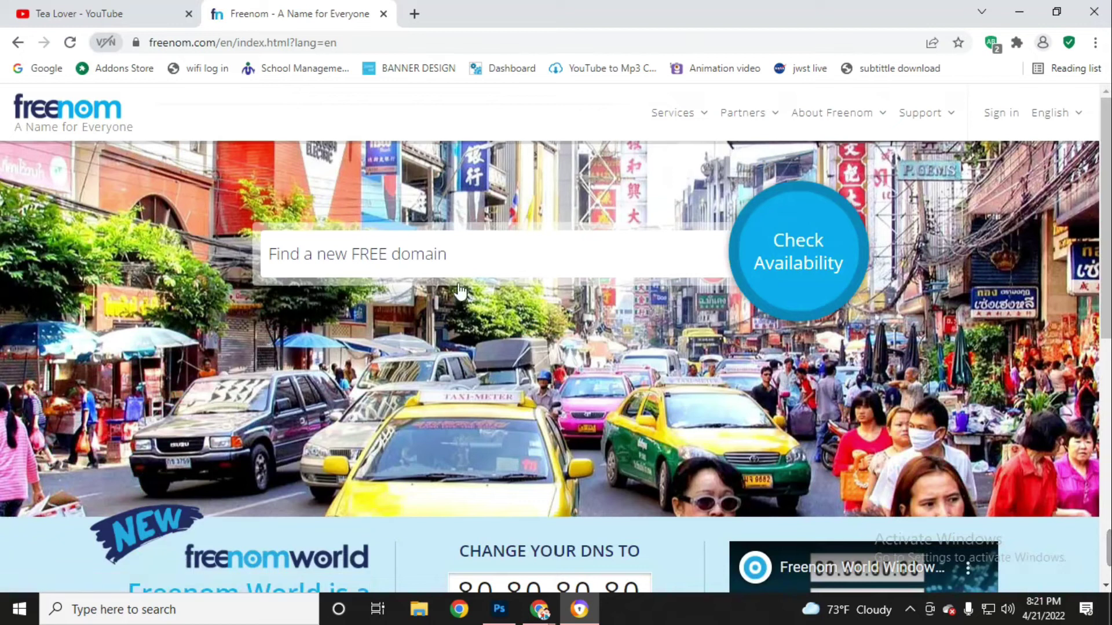
Step: Check 'tealoverofficial' availability and review the free extensions .tk, .ga, .cf, .gq and .ml
{"action": "left_click", "coordinate": [442, 243]}
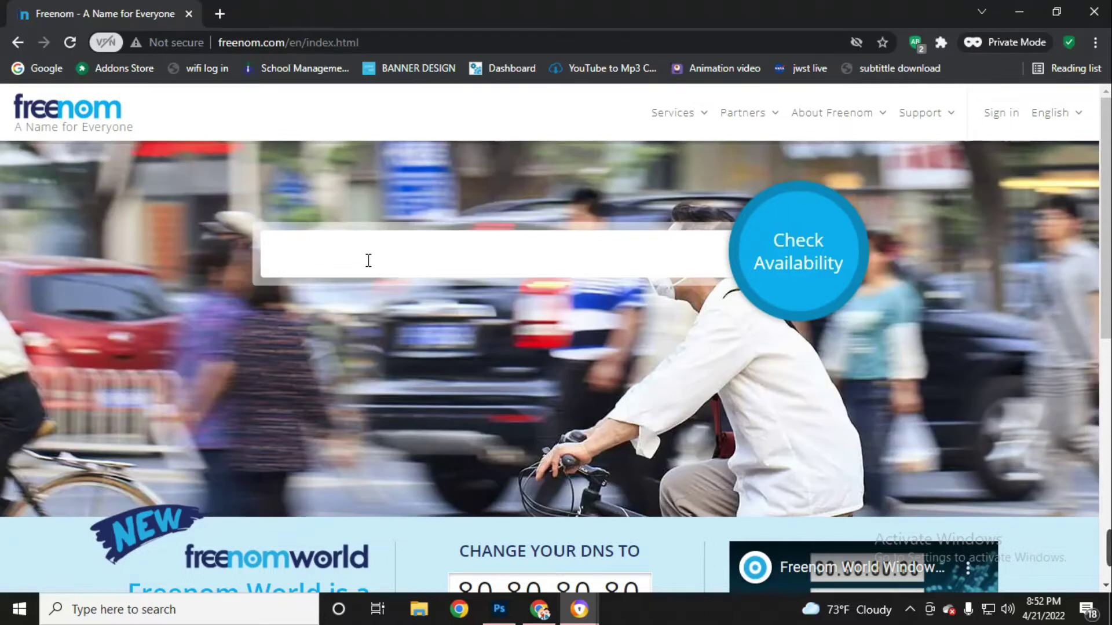
{"action": "type", "text": "tealover"}
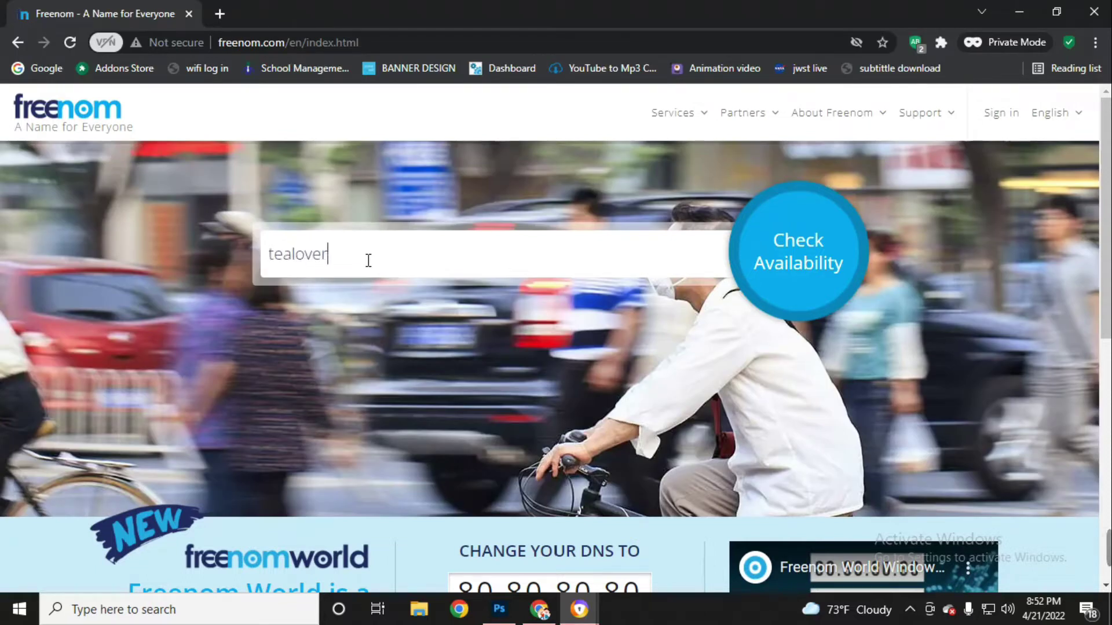
{"action": "type", "text": "official"}
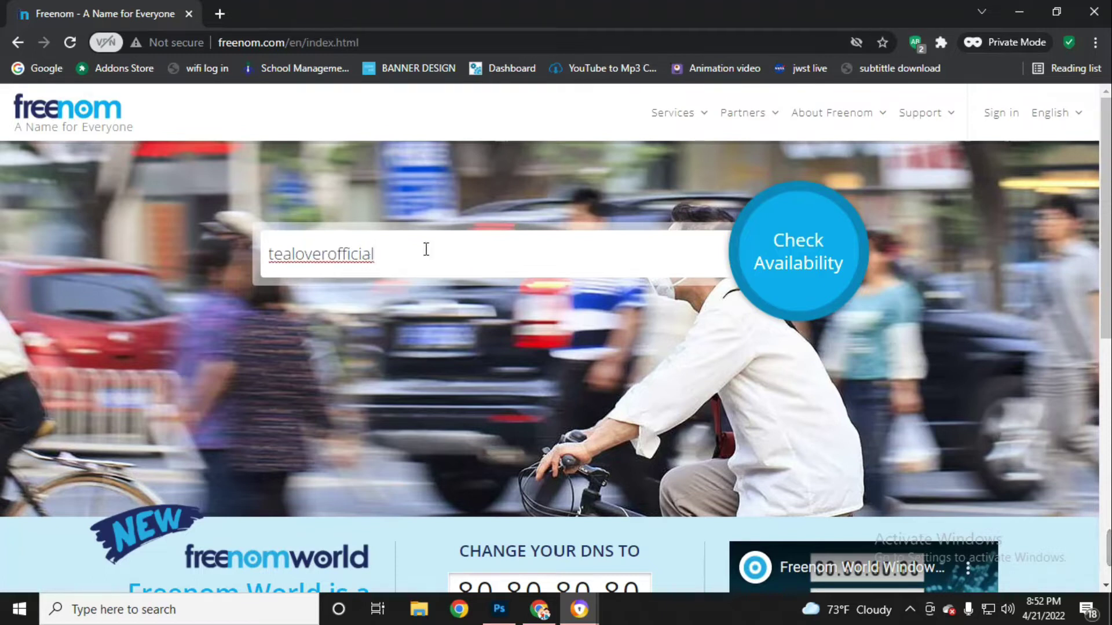
{"action": "left_click", "coordinate": [802, 264]}
{"action": "scroll", "coordinate": [181, 345], "scroll_direction": "down", "scroll_amount": 2}
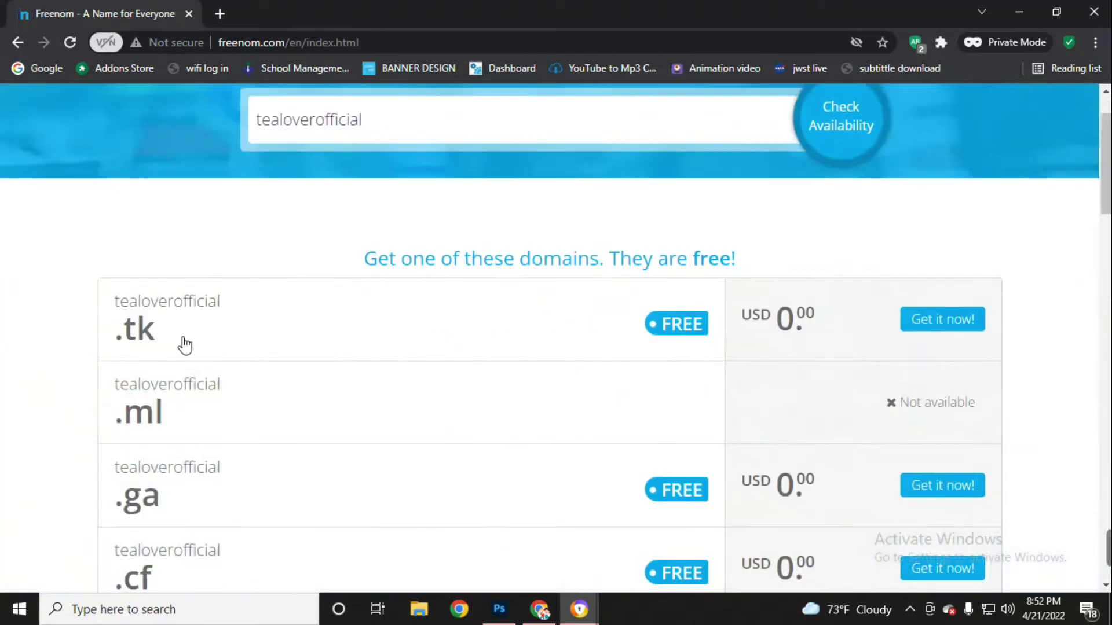
{"action": "scroll", "coordinate": [180, 359], "scroll_direction": "down", "scroll_amount": 1}
{"action": "scroll", "coordinate": [174, 416], "scroll_direction": "down", "scroll_amount": 2}
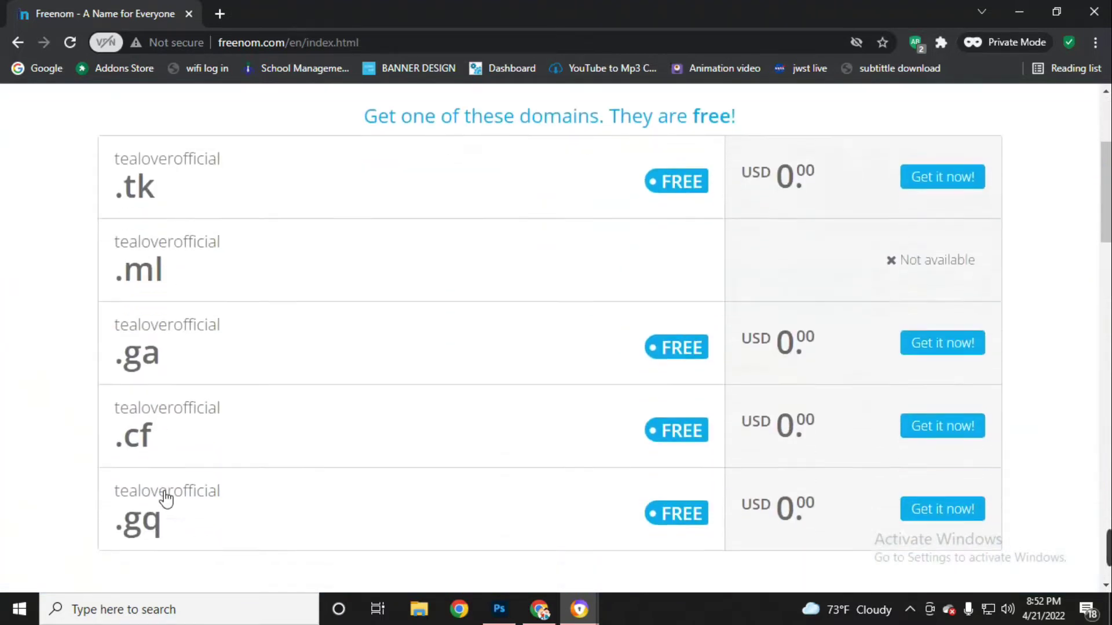
{"action": "scroll", "coordinate": [359, 475], "scroll_direction": "up", "scroll_amount": 4}
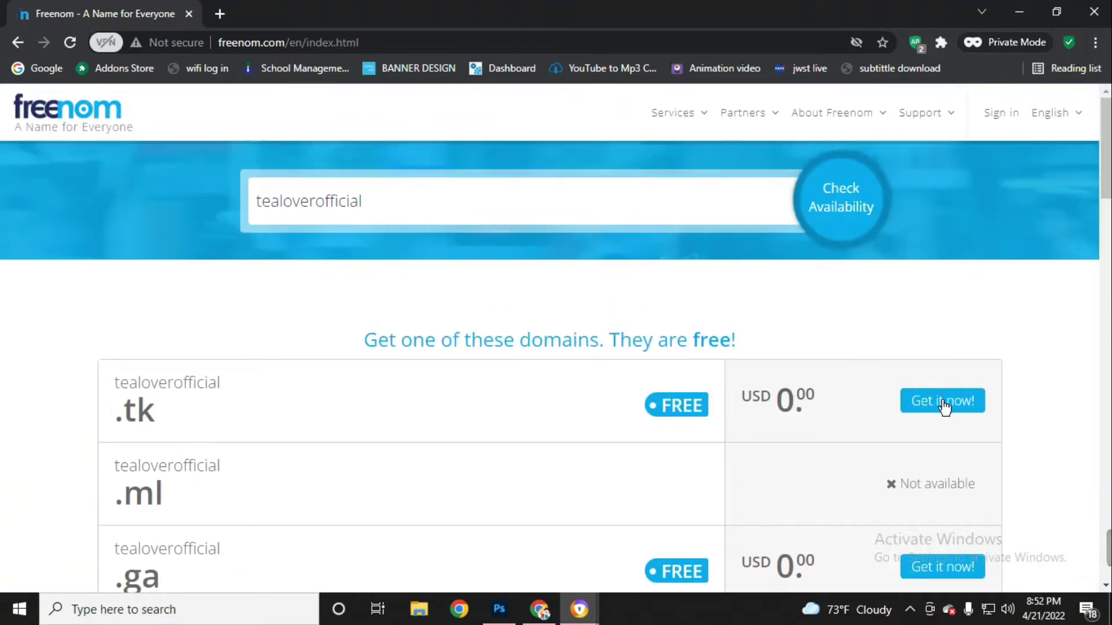
Step: Check 'tealoverofficial.tk' availability and check out with the free .tk domain
{"action": "left_click", "coordinate": [406, 206]}
{"action": "type", "text": "tealoverofficial."}
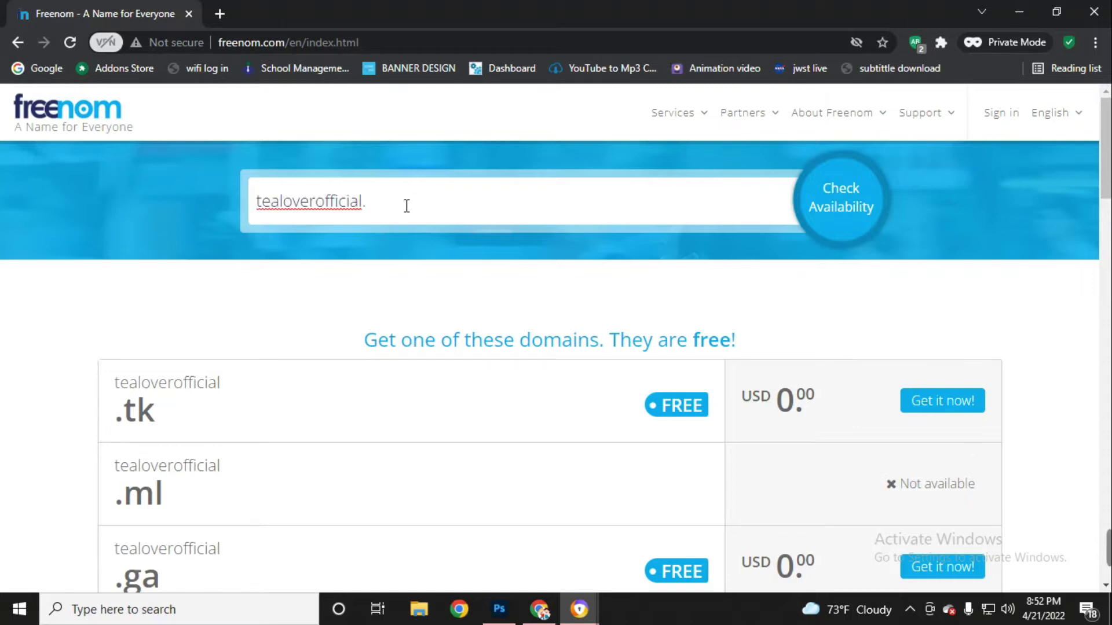
{"action": "type", "text": "tk"}
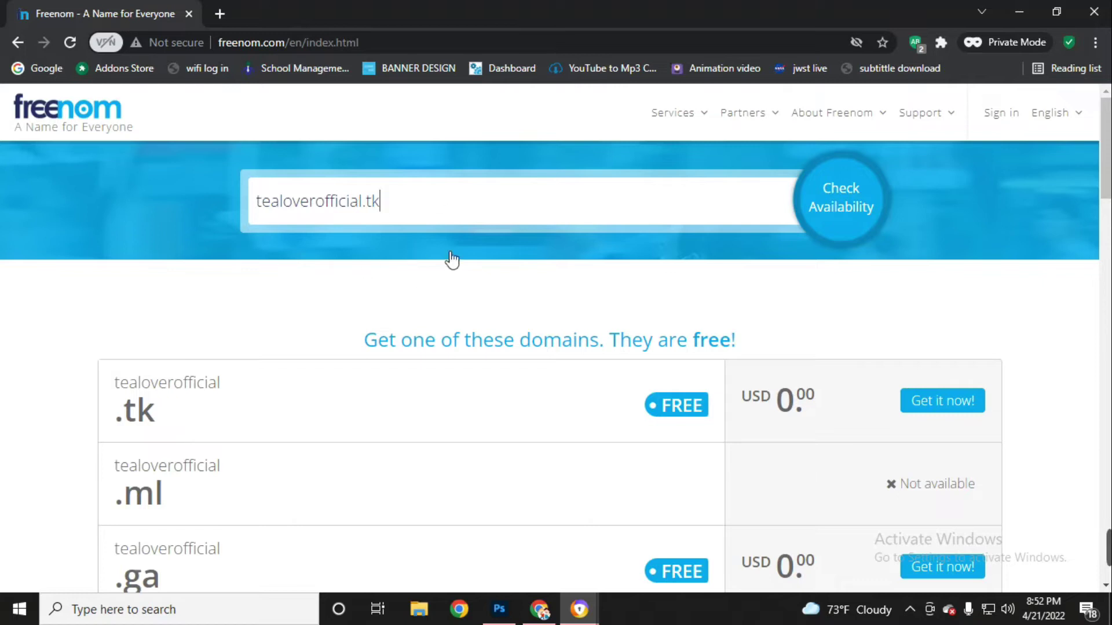
{"action": "left_click", "coordinate": [843, 209]}
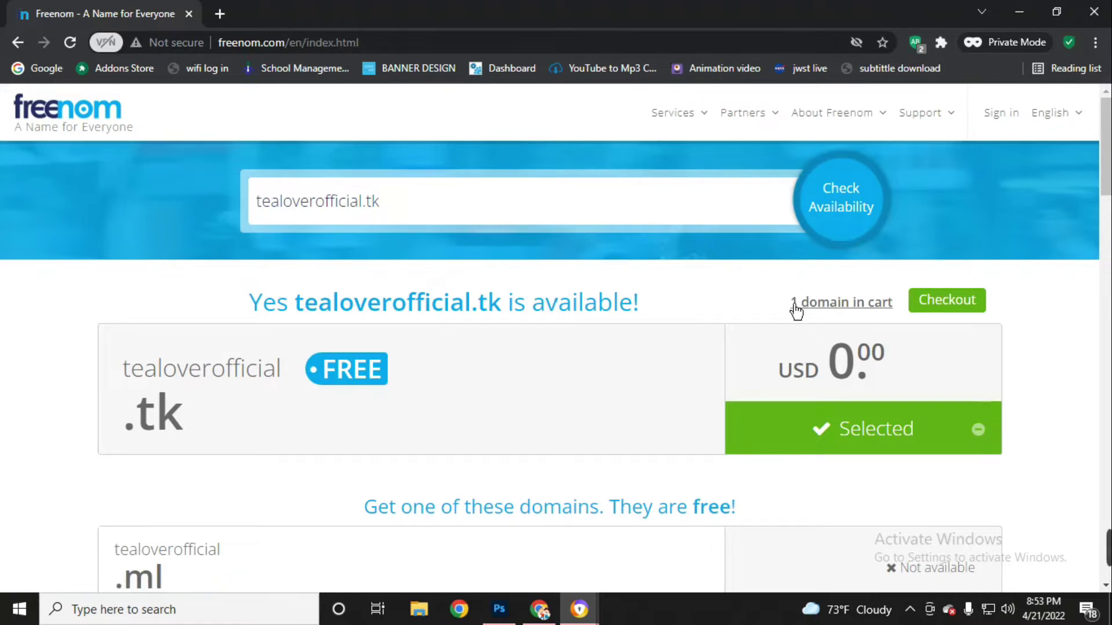
{"action": "left_click", "coordinate": [958, 309]}
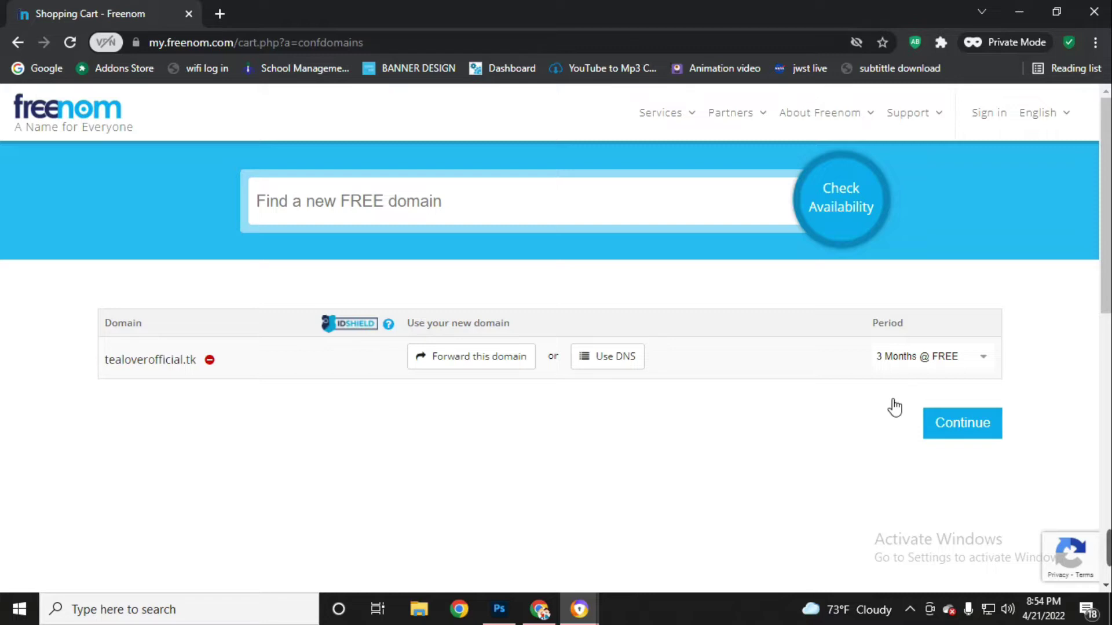
Step: Set tealoverofficial.tk's period to '12 Months @ FREE' and continue to Review & Checkout
{"action": "left_click", "coordinate": [934, 371]}
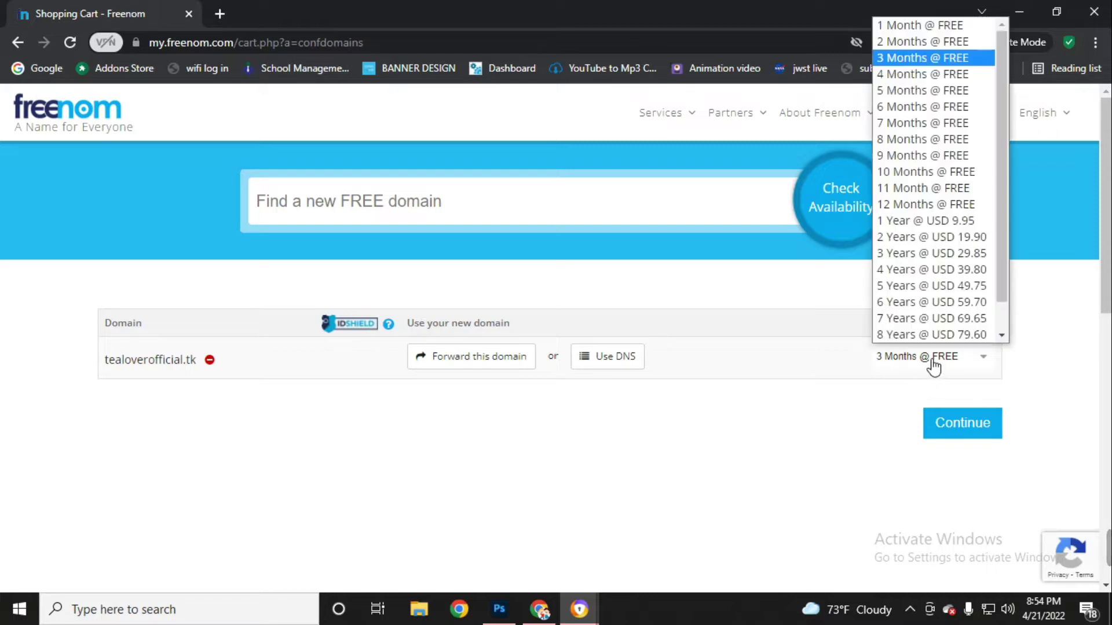
{"action": "left_click", "coordinate": [902, 210]}
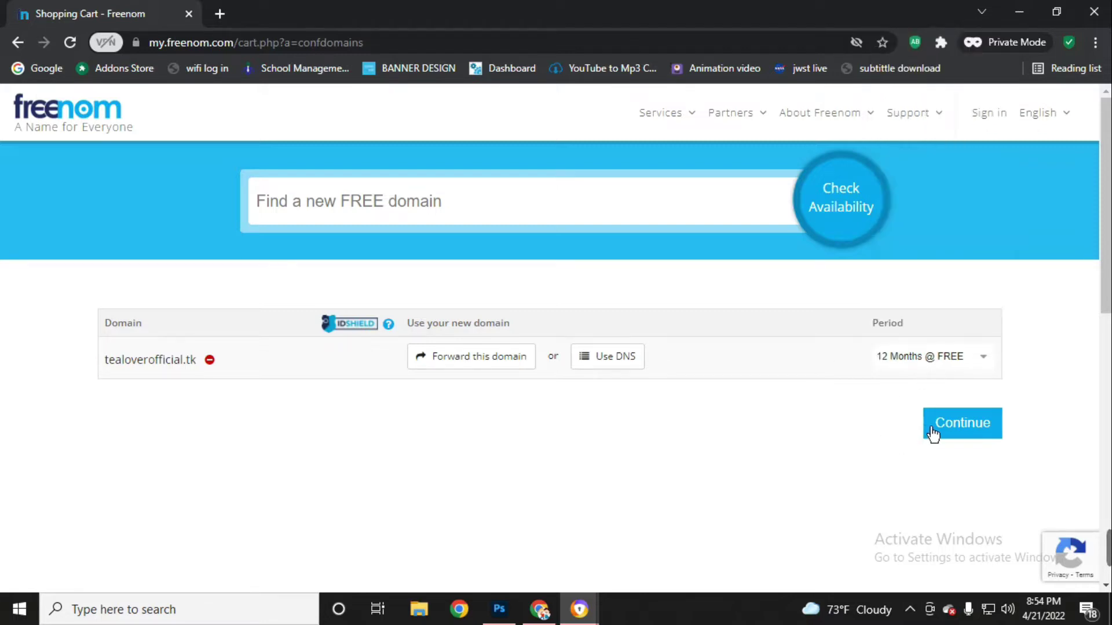
{"action": "left_click", "coordinate": [954, 434]}
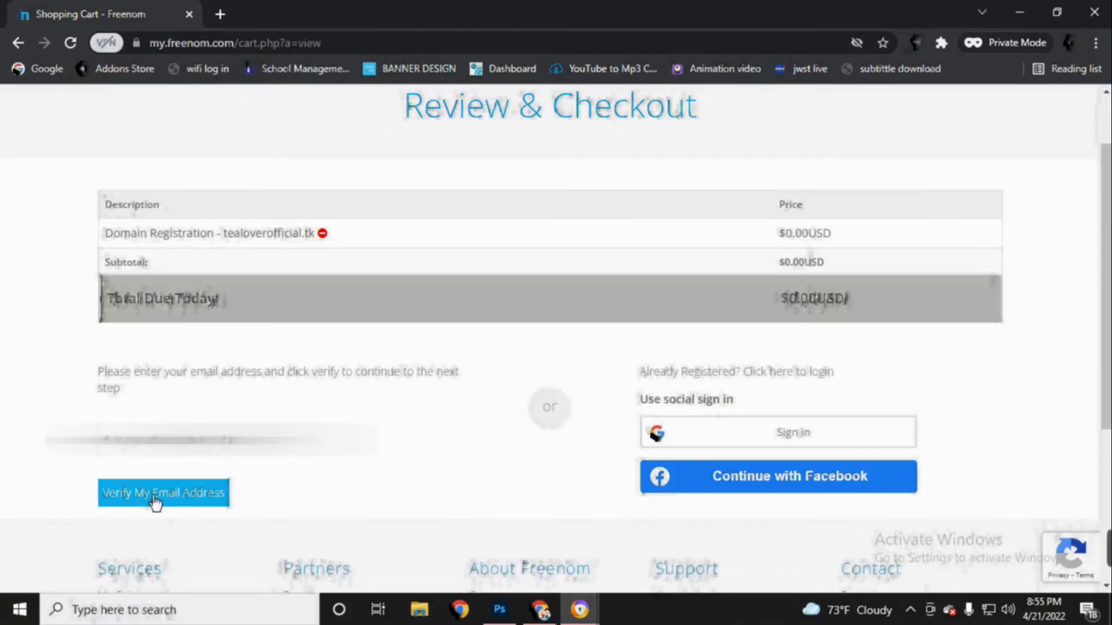
Step: Request the order's email verification link and switch to the Gmail tab
{"action": "left_click", "coordinate": [154, 498]}
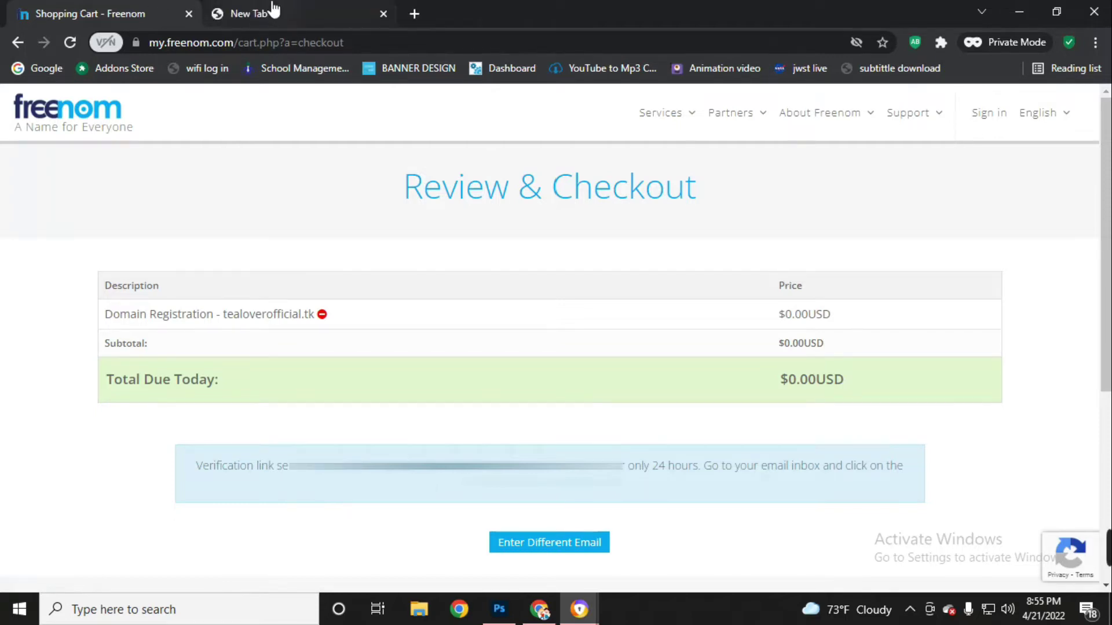
{"action": "left_click", "coordinate": [273, 9]}
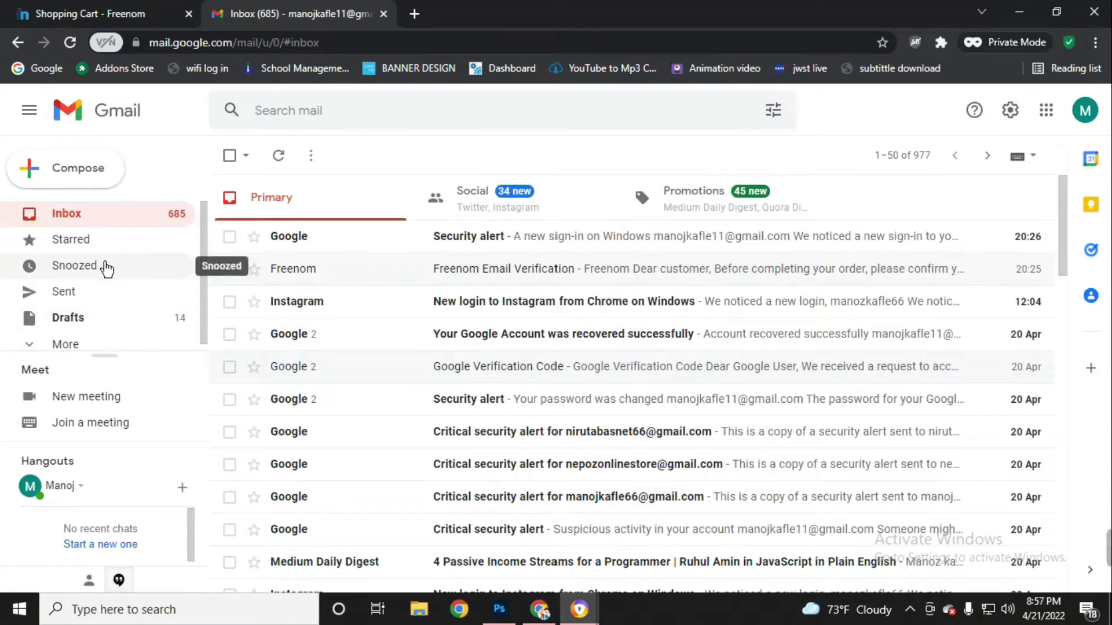
Step: Open the Freenom Email Verification email, follow its confirmation link, and start a blank tab
{"action": "left_click", "coordinate": [78, 346]}
{"action": "scroll", "coordinate": [99, 284], "scroll_direction": "down", "scroll_amount": 3}
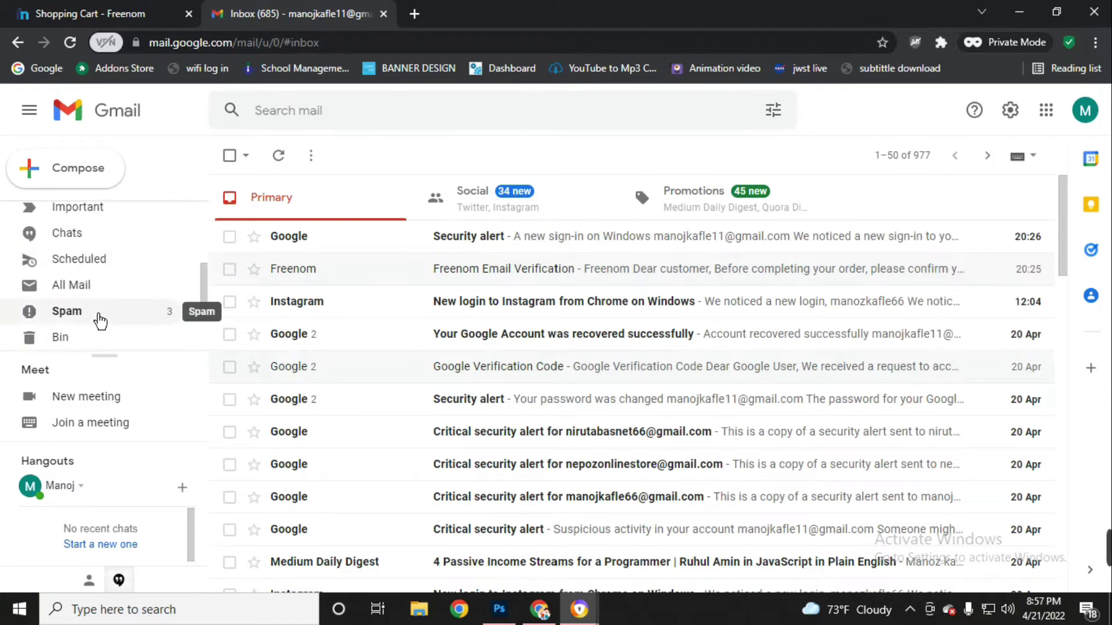
{"action": "scroll", "coordinate": [101, 313], "scroll_direction": "up", "scroll_amount": 3}
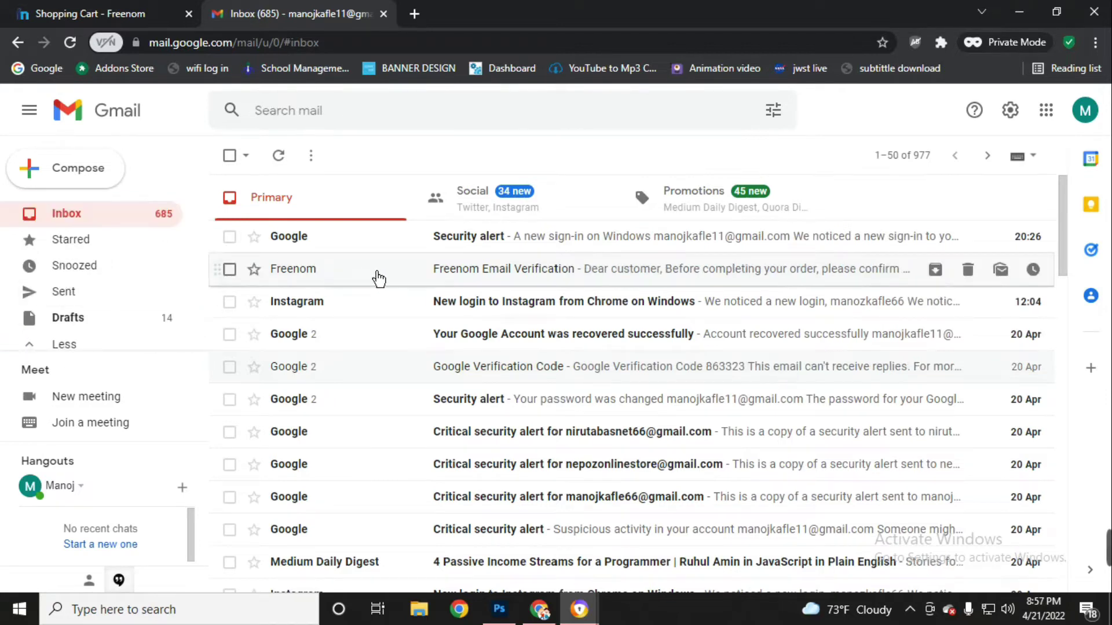
{"action": "left_click", "coordinate": [377, 280]}
{"action": "scroll", "coordinate": [379, 280], "scroll_direction": "down", "scroll_amount": 2}
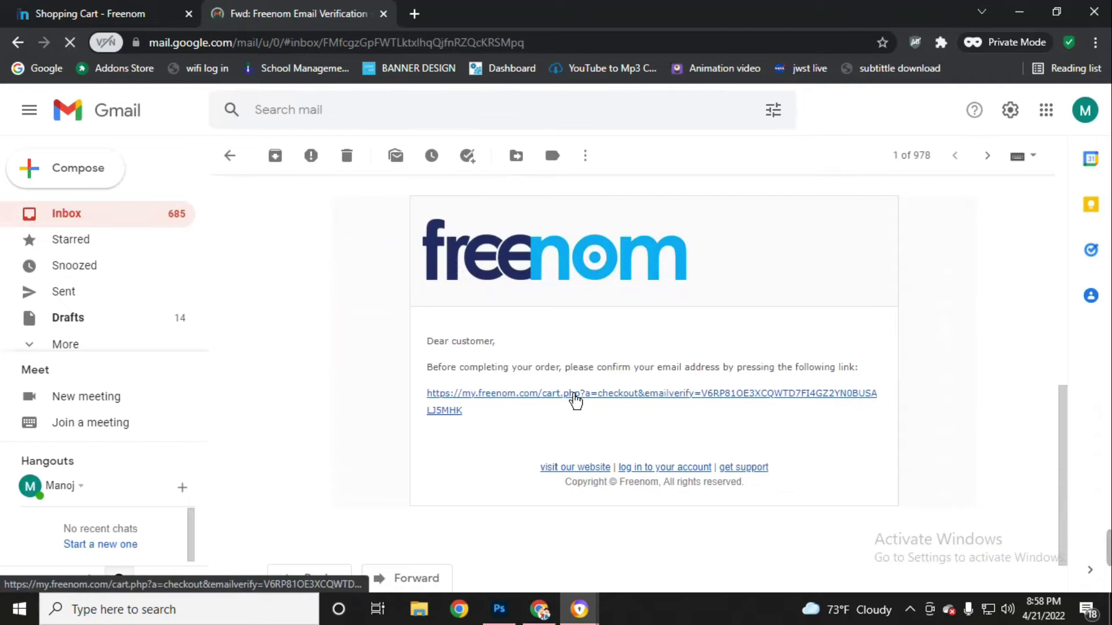
{"action": "left_click", "coordinate": [575, 392]}
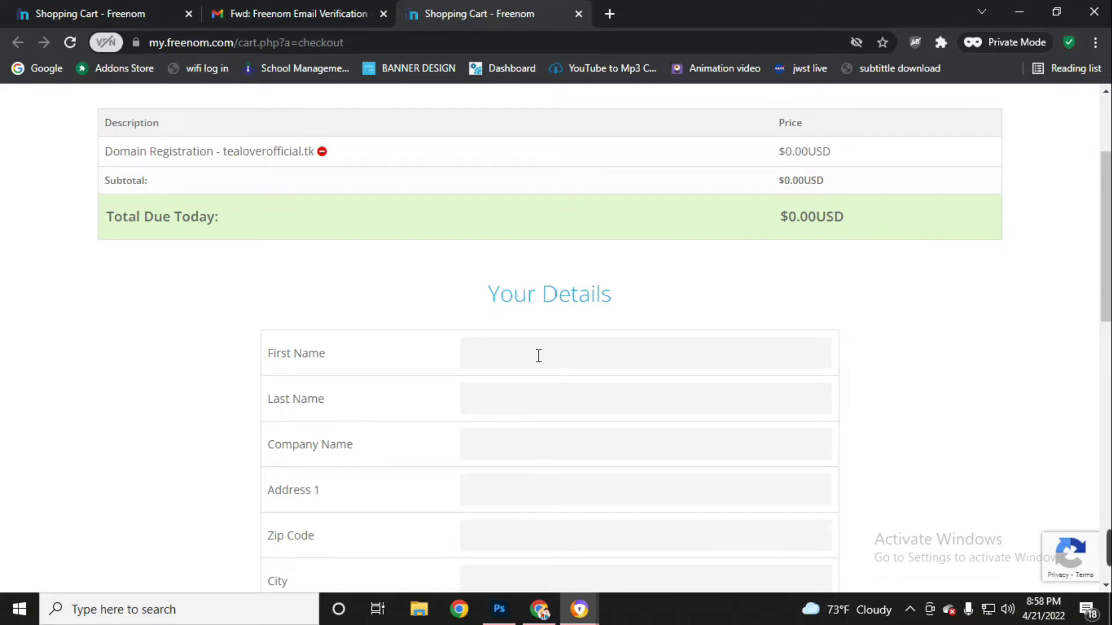
{"action": "key", "text": "ctrl+t"}
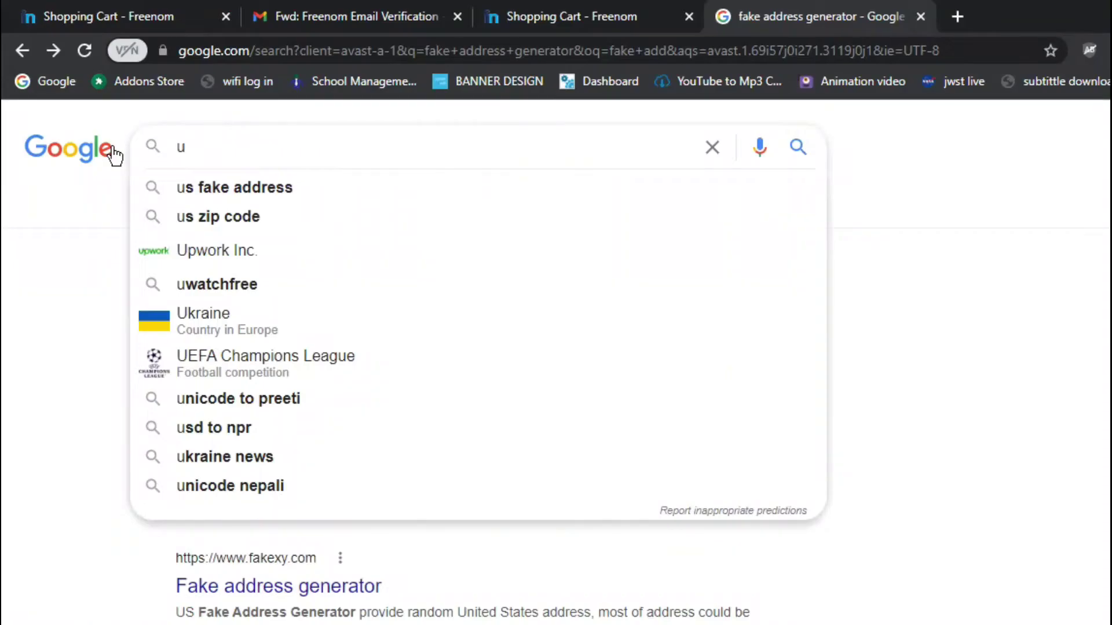
Step: Search Google for 'u.s fake address' and open the fakexy US address generator
{"action": "type", "text": ".s fa"}
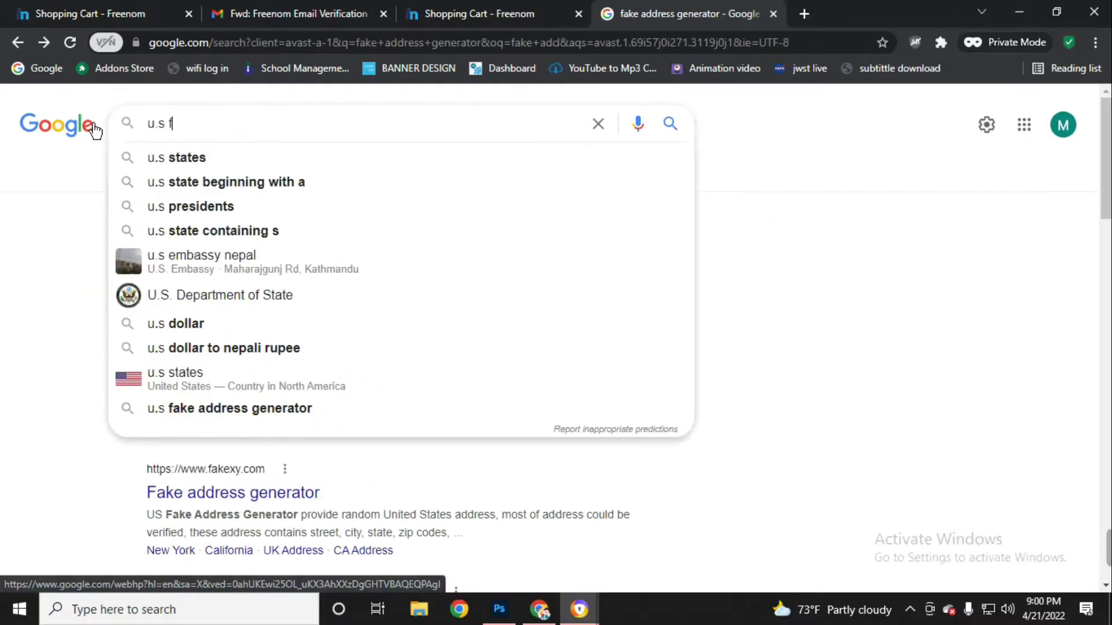
{"action": "key", "text": "Down"}
{"action": "key", "text": "Return"}
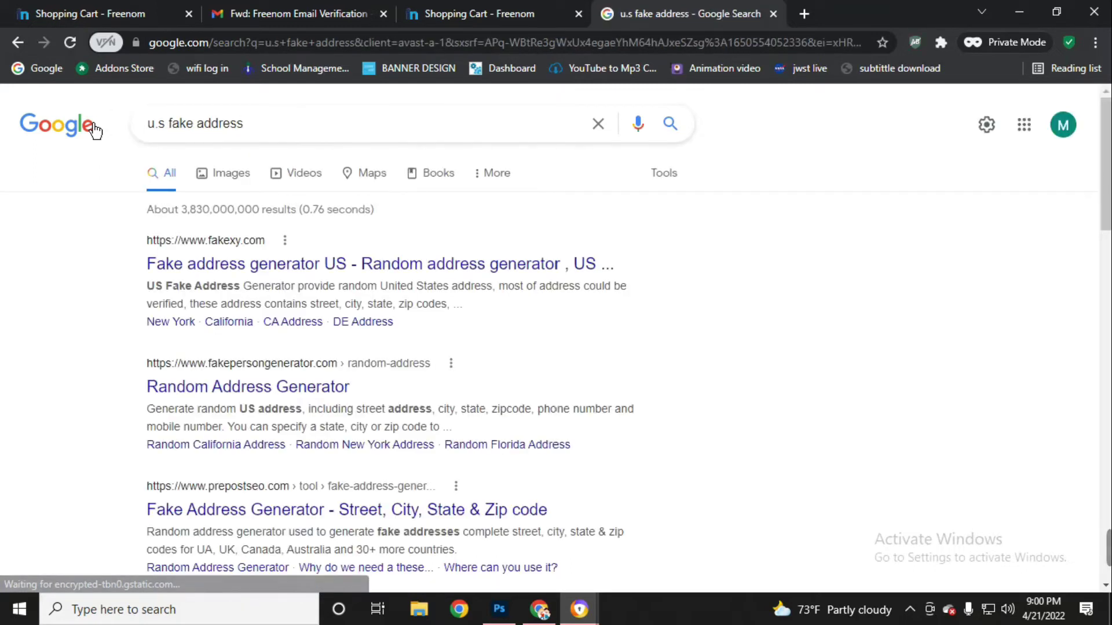
{"action": "left_click", "coordinate": [195, 270]}
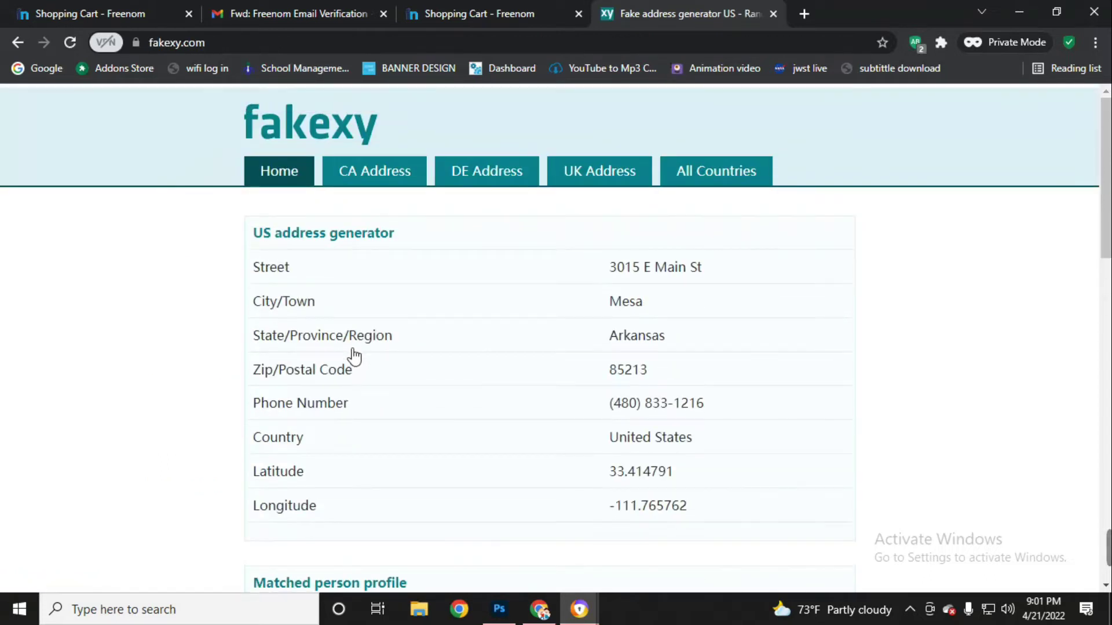
{"action": "scroll", "coordinate": [355, 356], "scroll_direction": "down", "scroll_amount": 2}
Step: Fill First Name with the generated person's first name from fakexy
{"action": "left_click", "coordinate": [69, 9]}
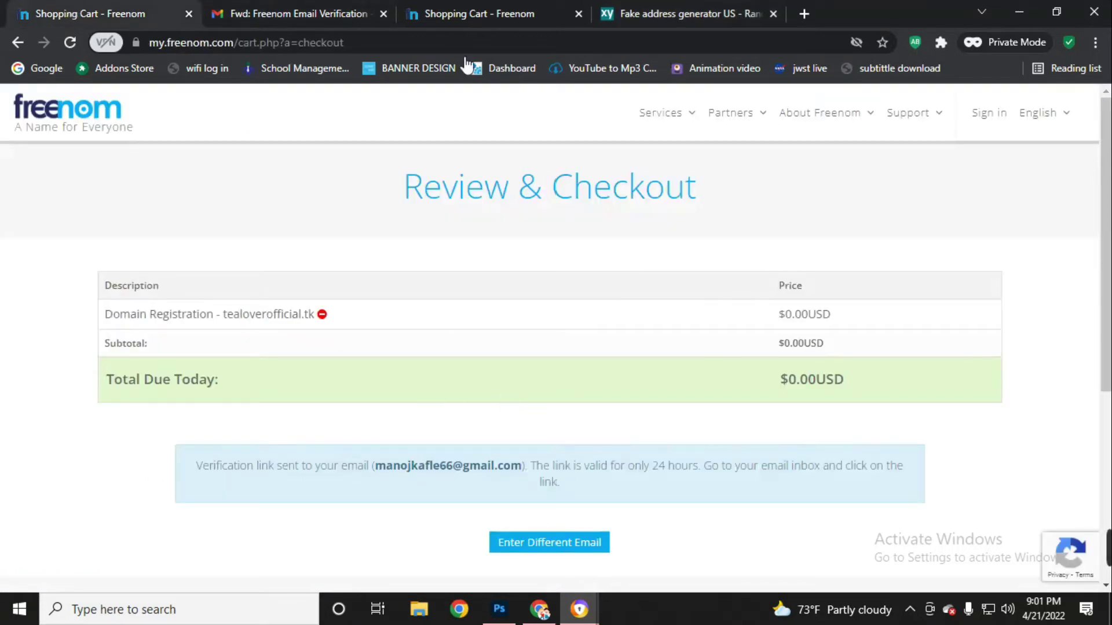
{"action": "left_click", "coordinate": [498, 13]}
{"action": "scroll", "coordinate": [492, 362], "scroll_direction": "down", "scroll_amount": 3}
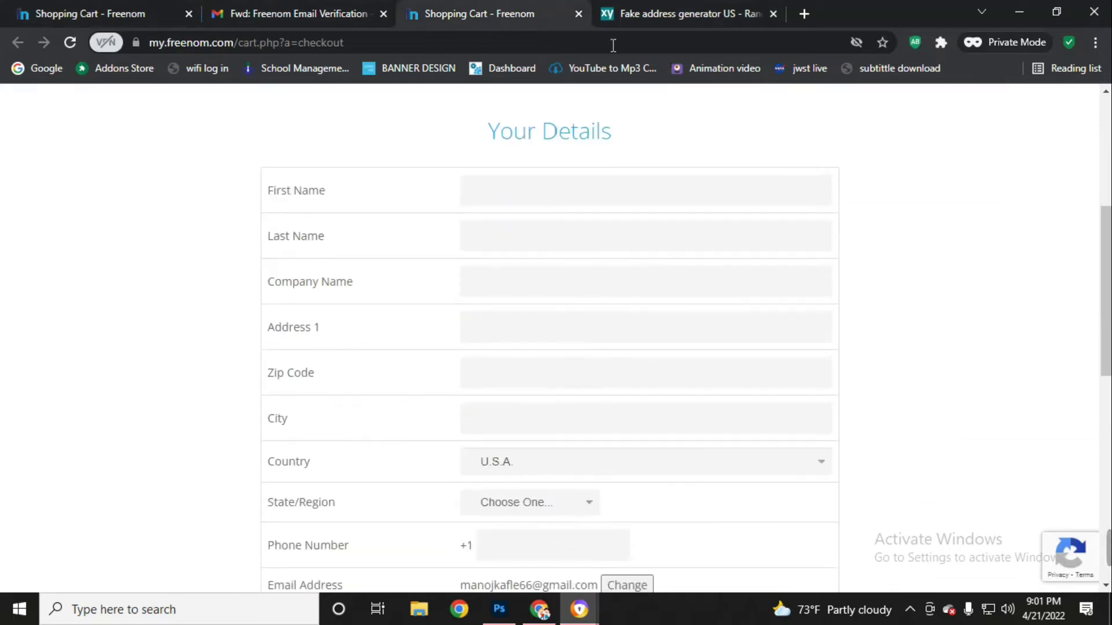
{"action": "left_click", "coordinate": [613, 13]}
{"action": "left_click_drag", "start_coordinate": [592, 454], "coordinate": [660, 457]}
{"action": "key", "text": "ctrl+c"}
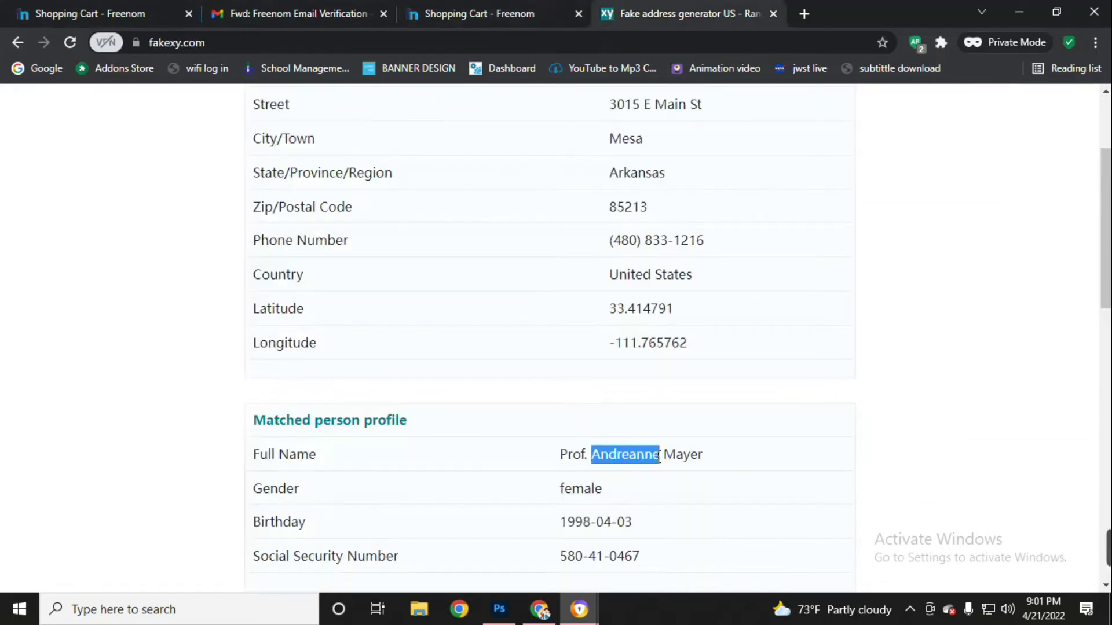
{"action": "left_click", "coordinate": [479, 14]}
{"action": "left_click", "coordinate": [530, 192]}
{"action": "key", "text": "ctrl+v"}
Step: Copy the generated last name into the Last Name field
{"action": "left_click", "coordinate": [689, 12]}
{"action": "left_click_drag", "start_coordinate": [703, 457], "coordinate": [666, 456]}
{"action": "key", "text": "ctrl+c"}
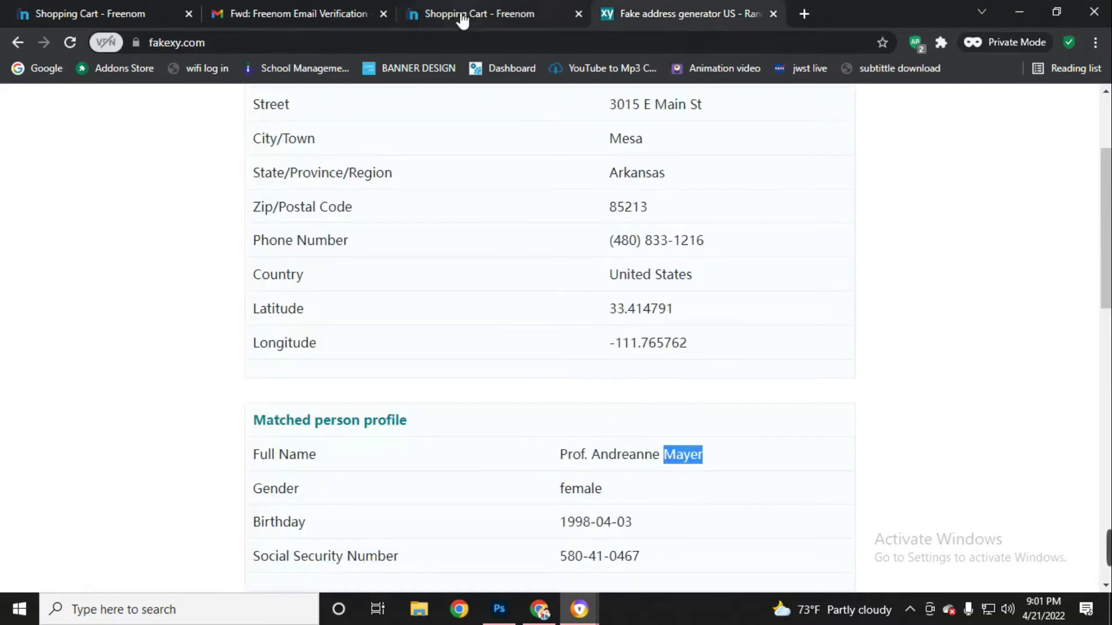
{"action": "left_click", "coordinate": [462, 17]}
{"action": "left_click", "coordinate": [521, 232]}
{"action": "key", "text": "ctrl+v"}
Step: Paste the generated city name into the Address 1 field
{"action": "key", "text": "ctrl+Tab"}
{"action": "scroll", "coordinate": [529, 427], "scroll_direction": "down", "scroll_amount": 4}
{"action": "scroll", "coordinate": [524, 431], "scroll_direction": "up", "scroll_amount": 6}
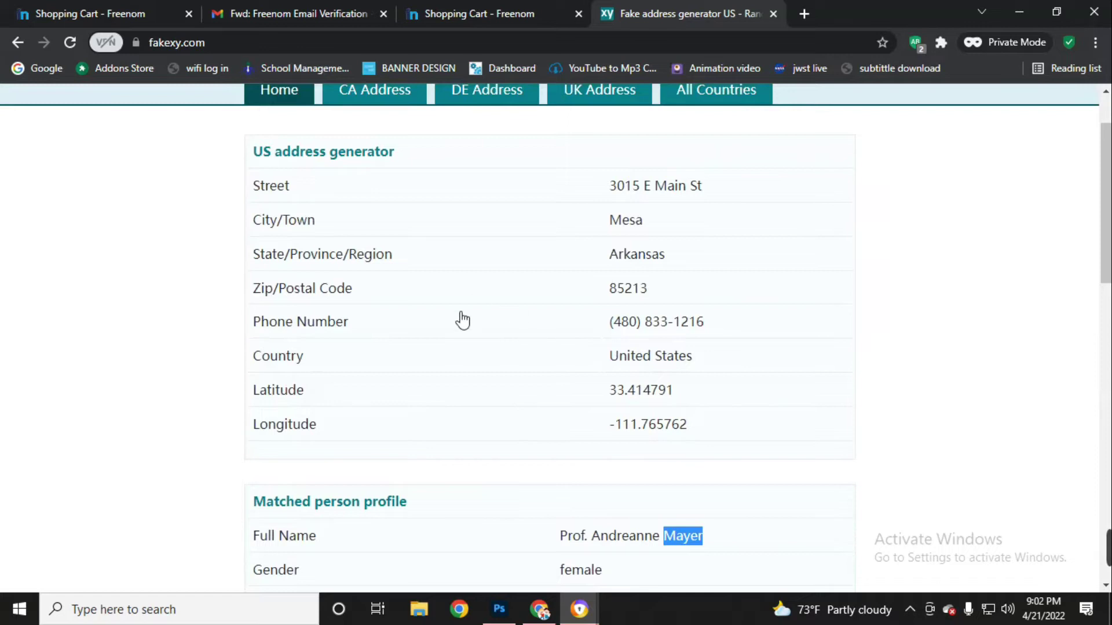
{"action": "scroll", "coordinate": [487, 333], "scroll_direction": "down", "scroll_amount": 3}
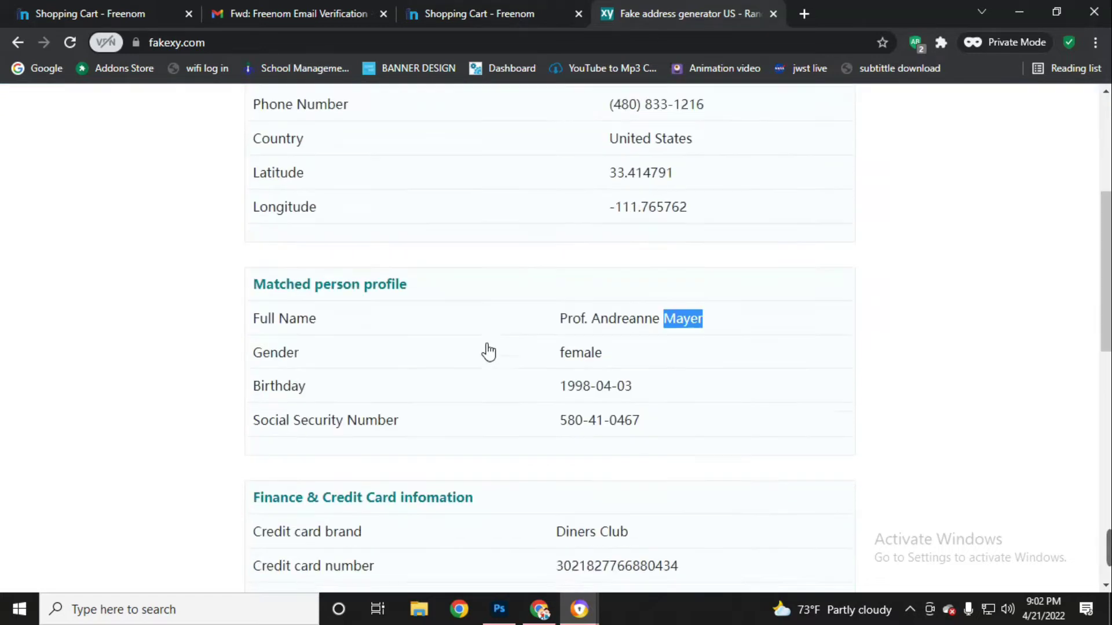
{"action": "scroll", "coordinate": [480, 348], "scroll_direction": "up", "scroll_amount": 5}
{"action": "left_click_drag", "start_coordinate": [643, 301], "coordinate": [608, 301]}
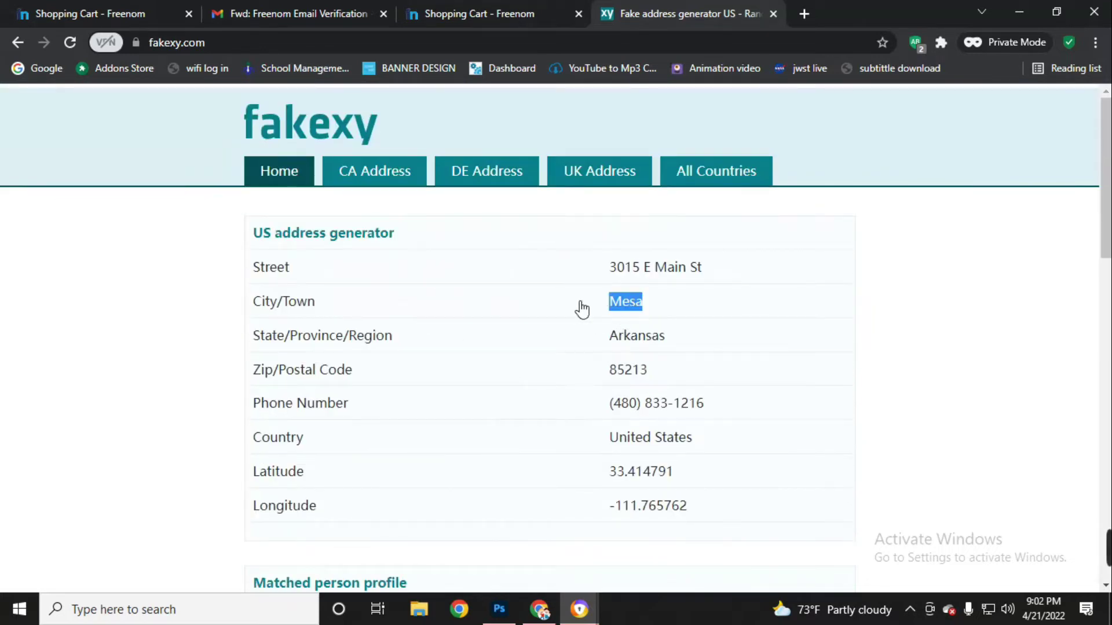
{"action": "left_click", "coordinate": [504, 11]}
{"action": "key", "text": "ctrl+v"}
Step: Fill Zip Code with the generated zip and copy the generated city for City
{"action": "left_click", "coordinate": [675, 13]}
{"action": "left_click_drag", "start_coordinate": [660, 371], "coordinate": [609, 373]}
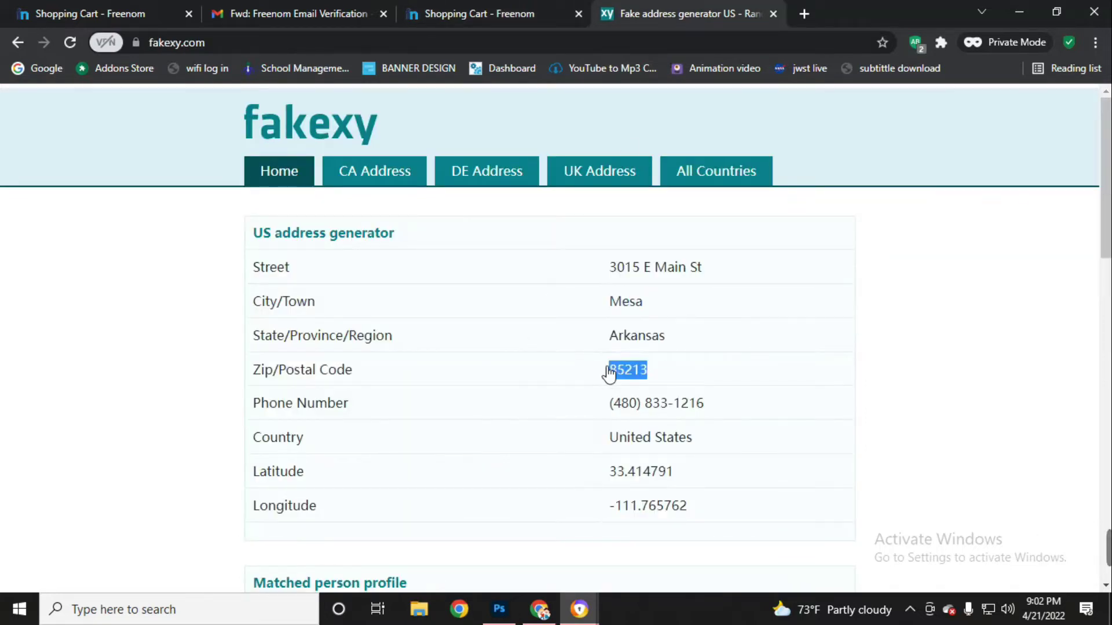
{"action": "key", "text": "ctrl+c"}
{"action": "left_click", "coordinate": [530, 12]}
{"action": "left_click", "coordinate": [556, 372]}
{"action": "key", "text": "ctrl+v"}
{"action": "left_click", "coordinate": [511, 424]}
{"action": "key", "text": "ctrl+Tab"}
{"action": "left_click_drag", "start_coordinate": [650, 305], "coordinate": [607, 313]}
{"action": "key", "text": "ctrl+c"}
Step: Enter the generated city in City and set State/Region to Arkansas
{"action": "left_click", "coordinate": [496, 15]}
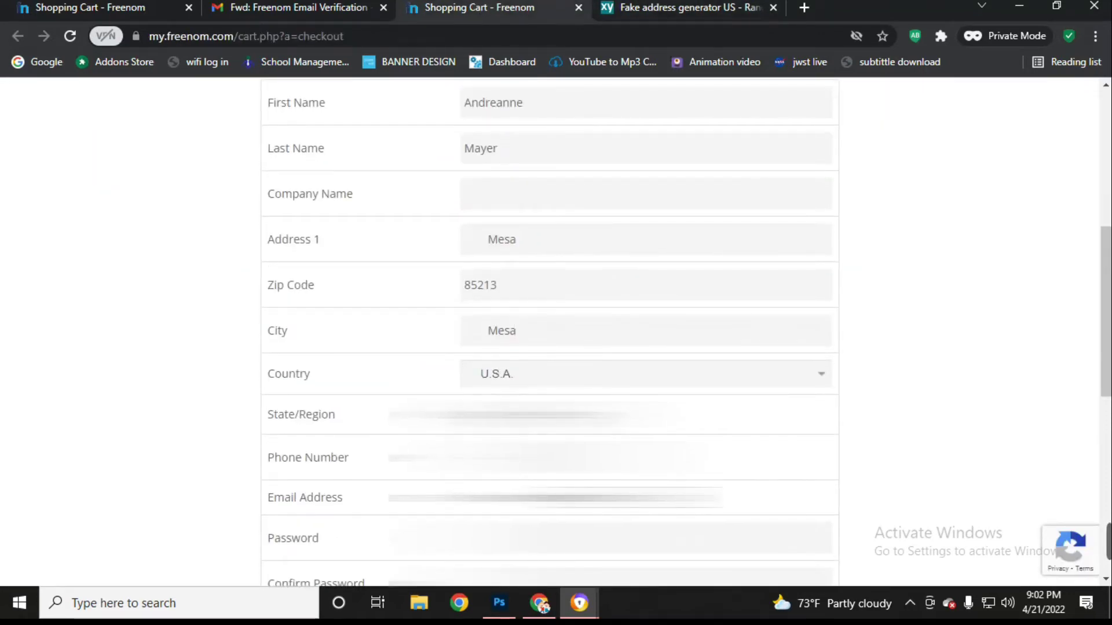
{"action": "left_click", "coordinate": [698, 6]}
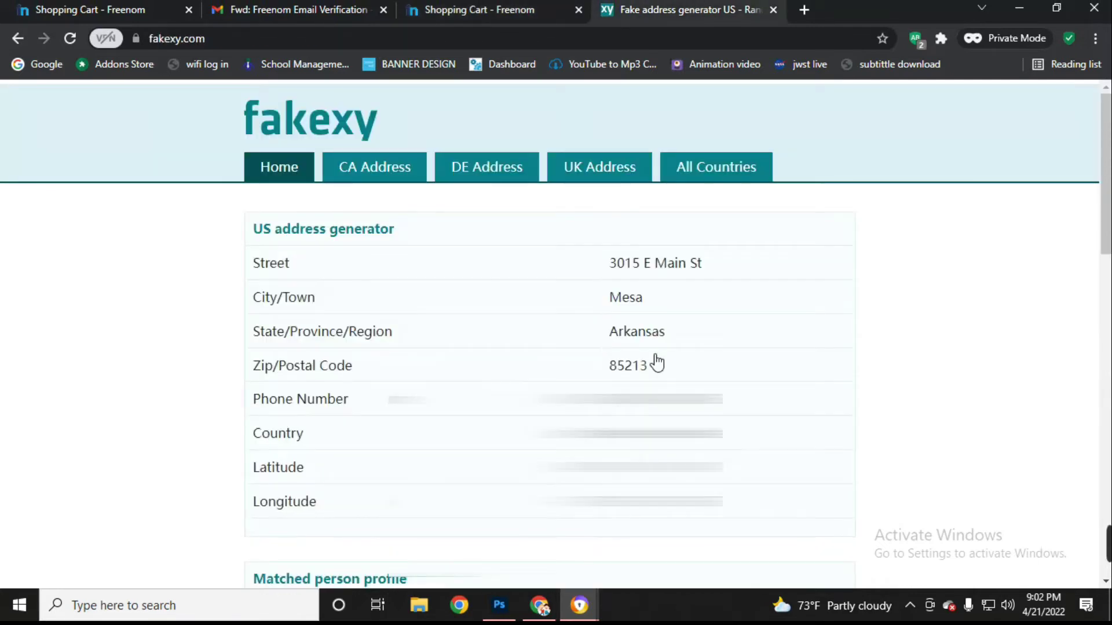
{"action": "left_click", "coordinate": [501, 17]}
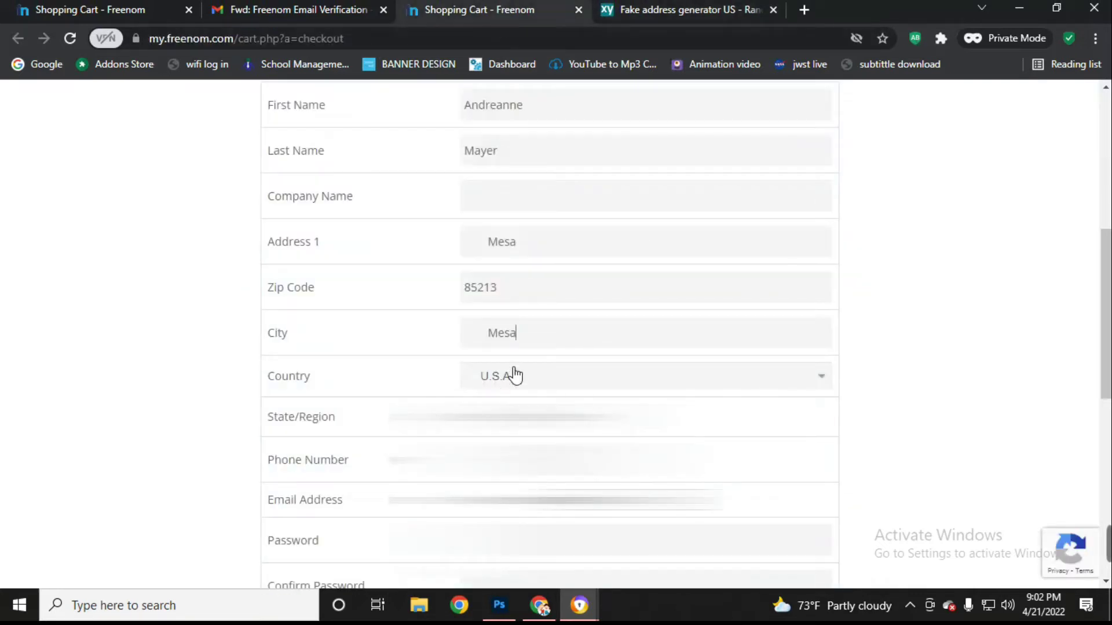
{"action": "key", "text": "Tab"}
{"action": "key", "text": "Tab"}
{"action": "key", "text": "Tab"}
{"action": "left_click", "coordinate": [665, 6]}
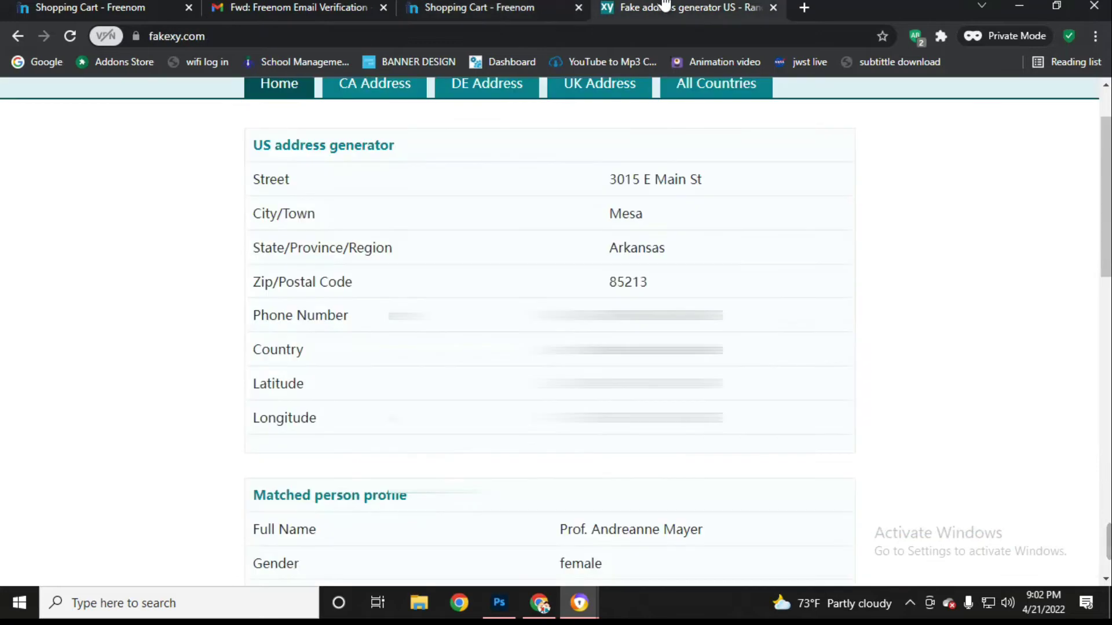
{"action": "left_click", "coordinate": [498, 9]}
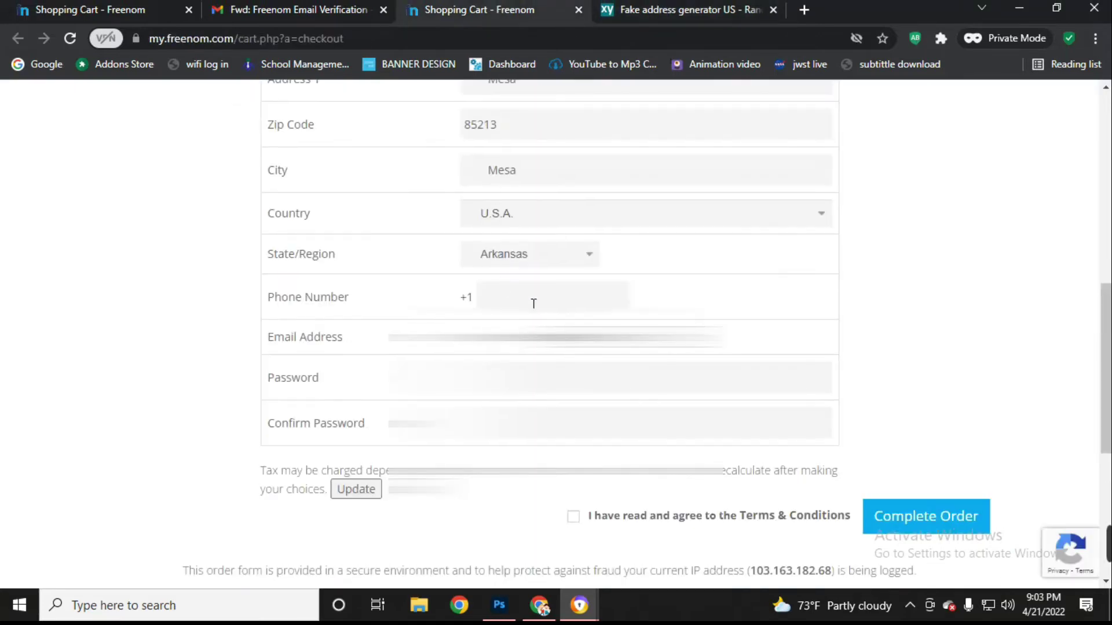
Step: Copy the generated phone number from fakexy into the Phone Number field
{"action": "left_click", "coordinate": [645, 11]}
{"action": "left_click_drag", "start_coordinate": [722, 318], "coordinate": [532, 318]}
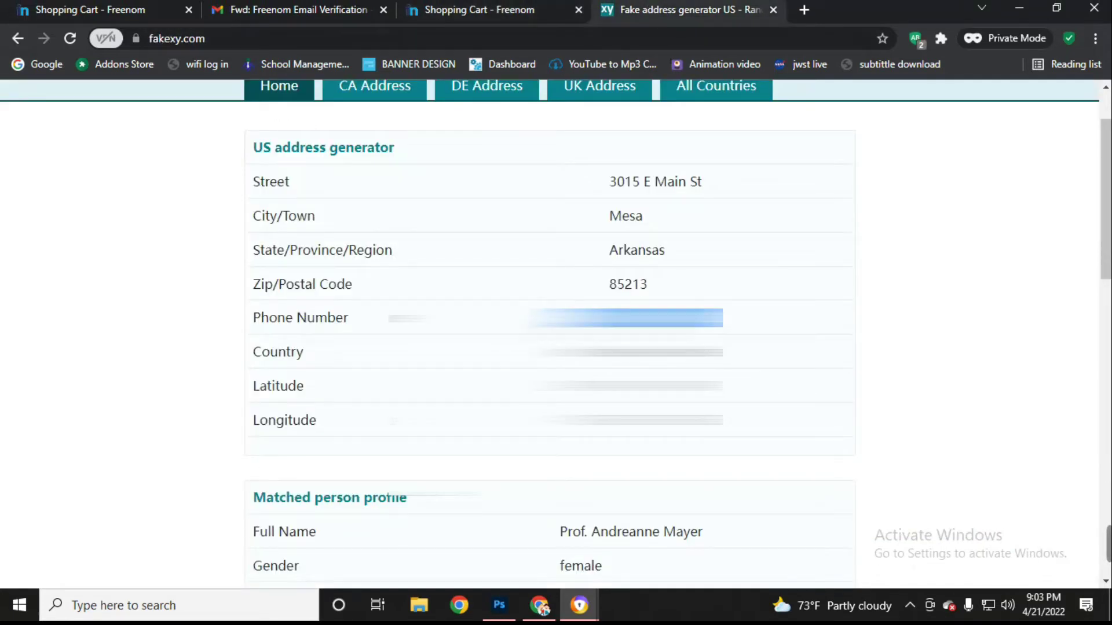
{"action": "left_click", "coordinate": [491, 9]}
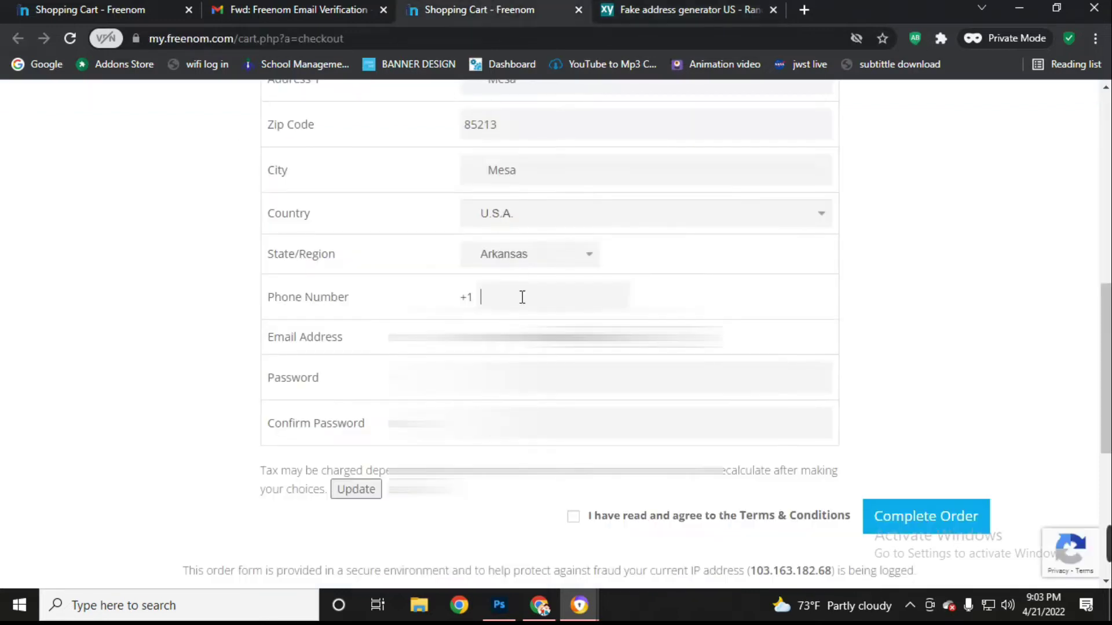
{"action": "key", "text": "ctrl+v"}
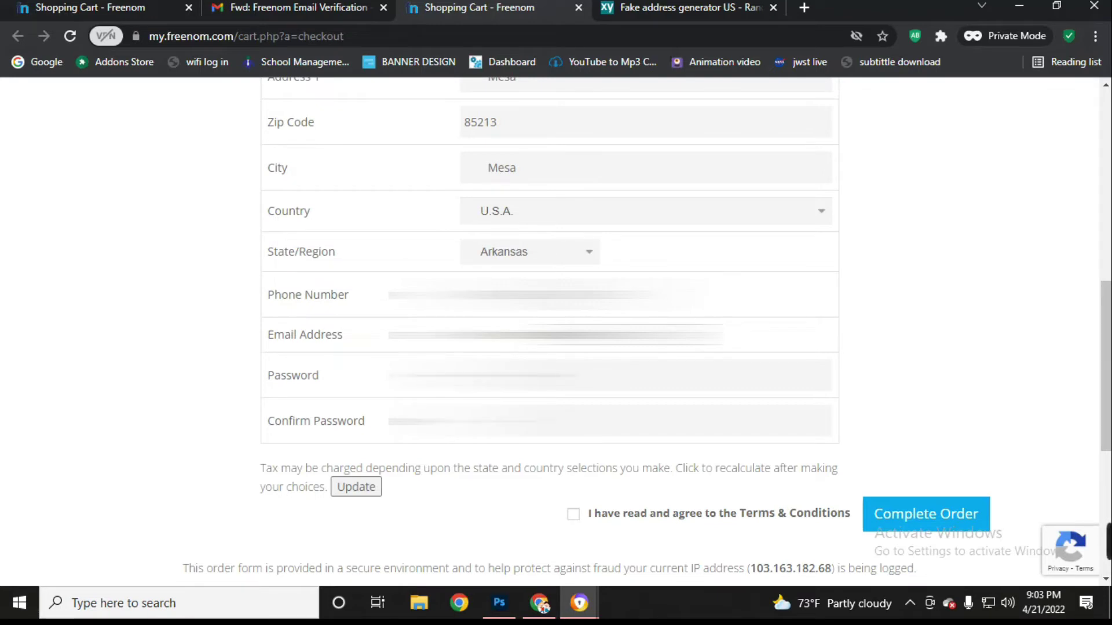
Step: Accept the Terms & Conditions, view them in a new tab, and submit the free order
{"action": "scroll", "coordinate": [568, 376], "scroll_direction": "down", "scroll_amount": 3}
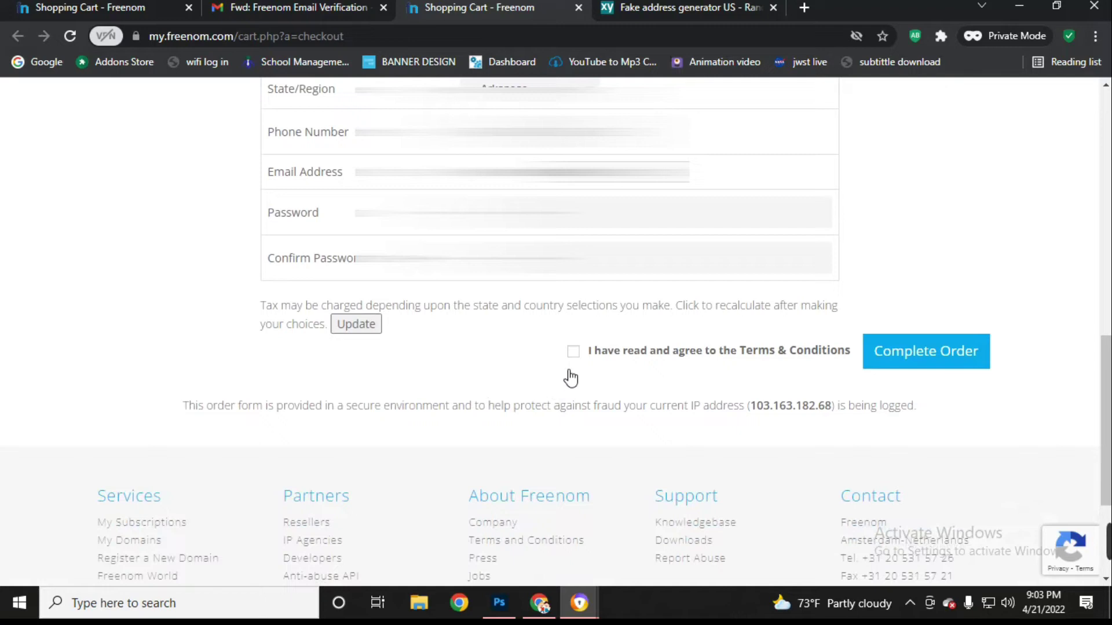
{"action": "left_click", "coordinate": [573, 352]}
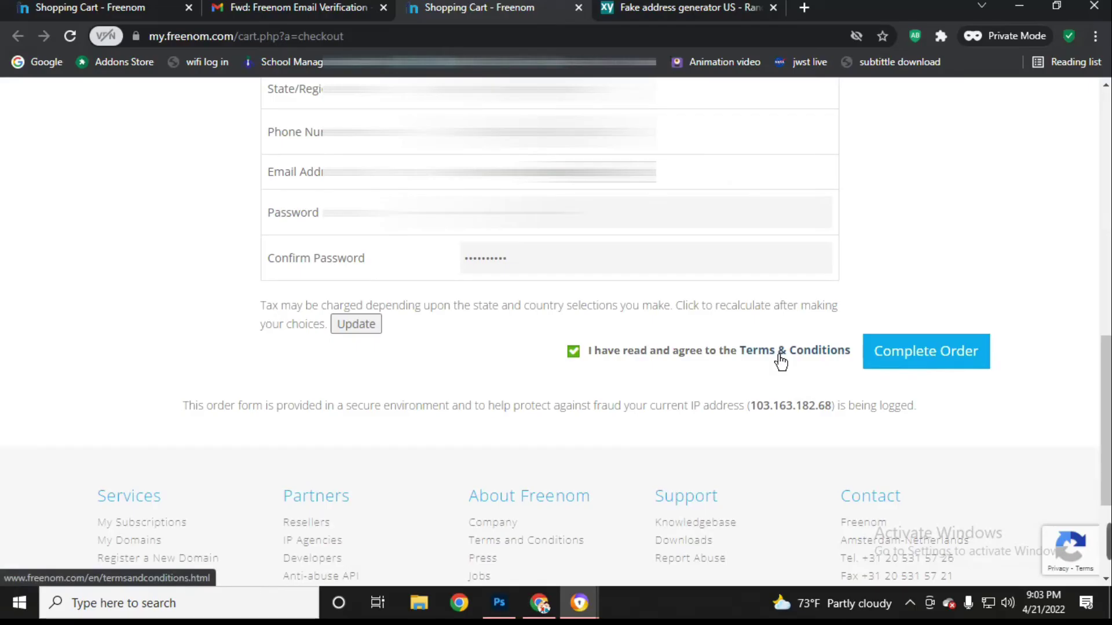
{"action": "right_click", "coordinate": [529, 164]}
{"action": "left_click", "coordinate": [792, 368]}
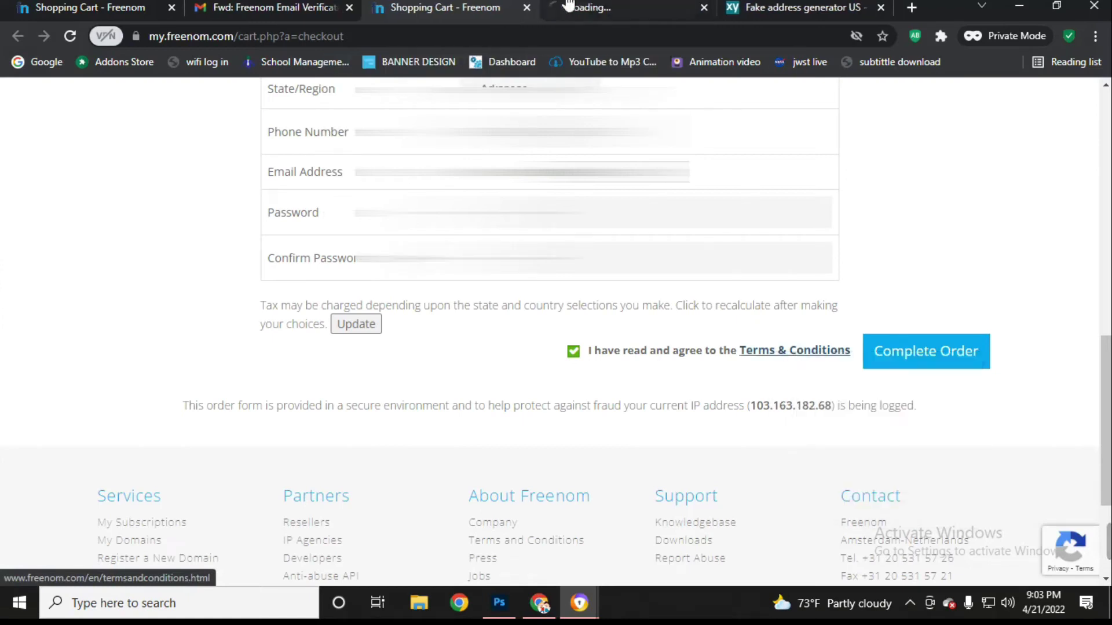
{"action": "left_click", "coordinate": [578, 7]}
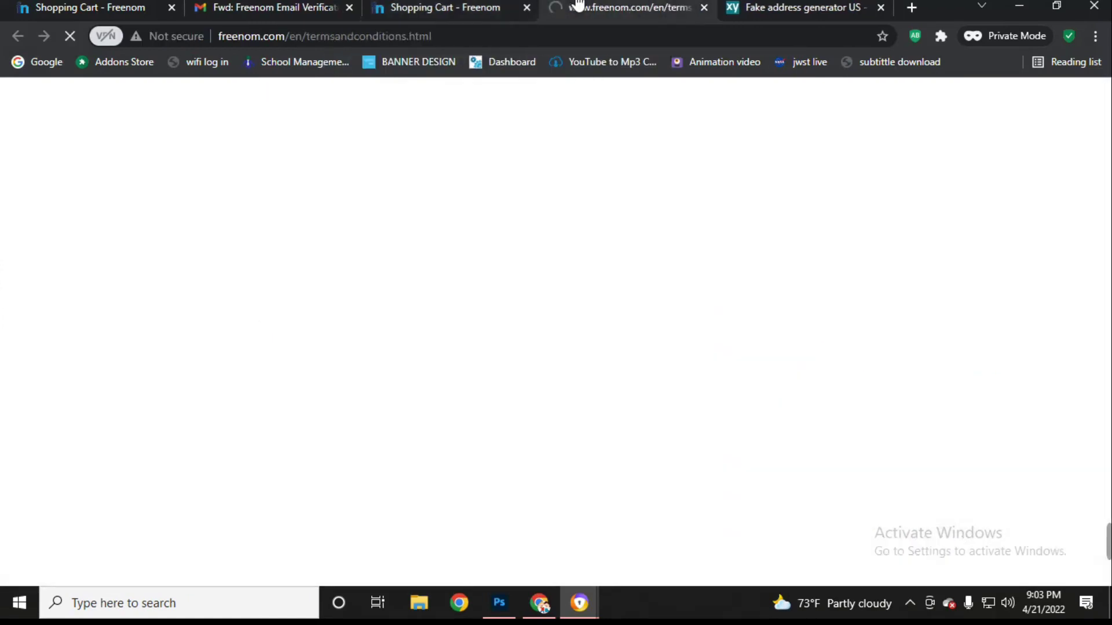
{"action": "left_click", "coordinate": [445, 7]}
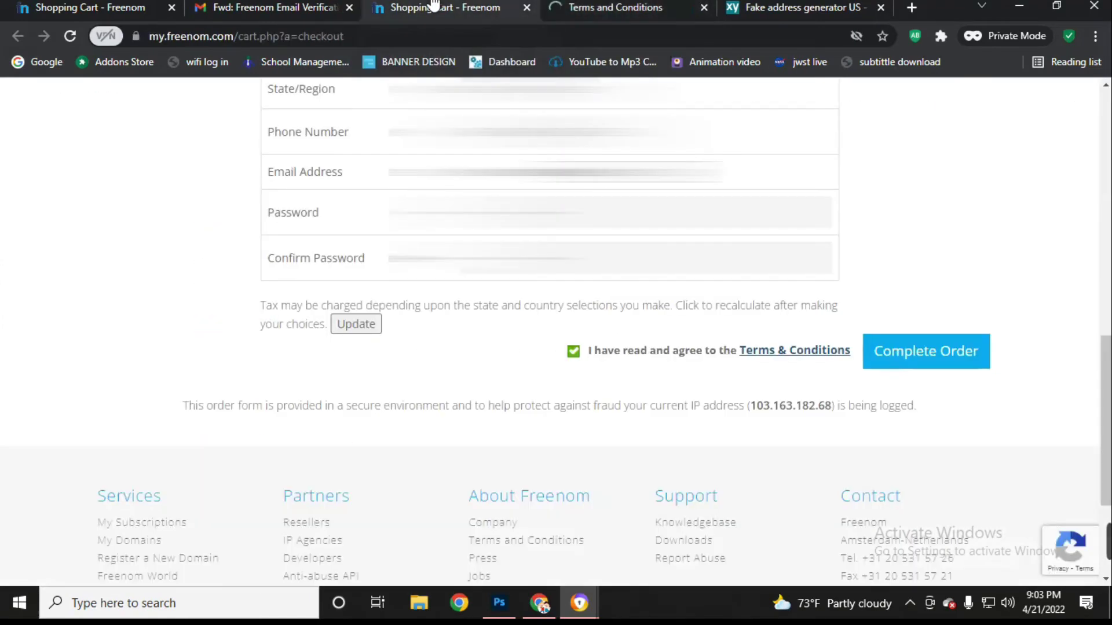
{"action": "left_click", "coordinate": [918, 363]}
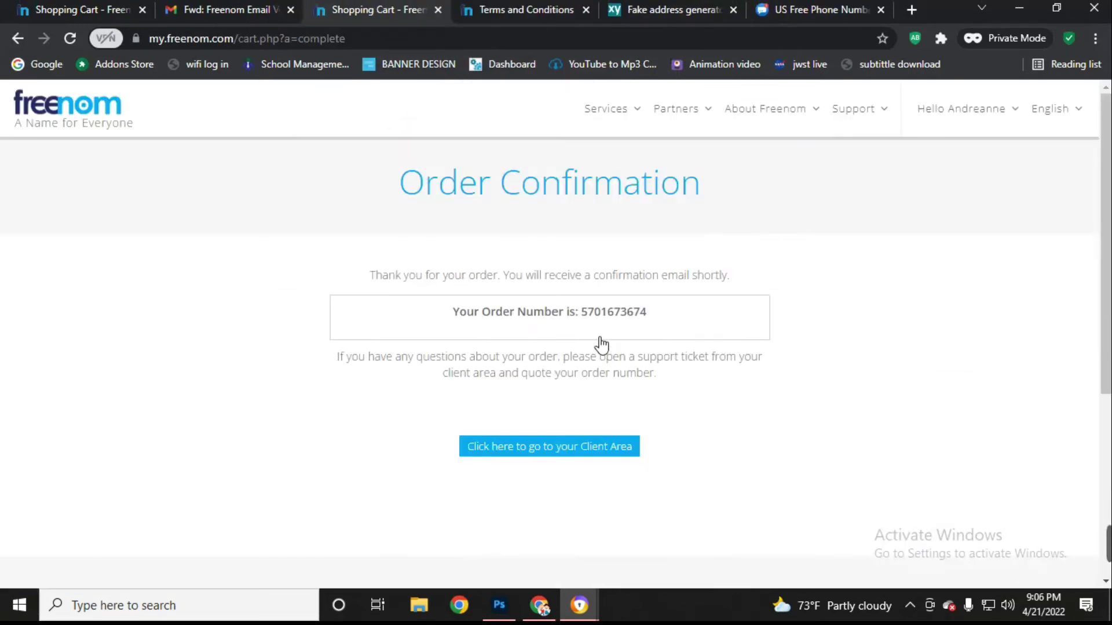
Step: Select the order number on the confirmation page, then continue to the Freenom Client Area
{"action": "left_click_drag", "start_coordinate": [655, 325], "coordinate": [585, 327]}
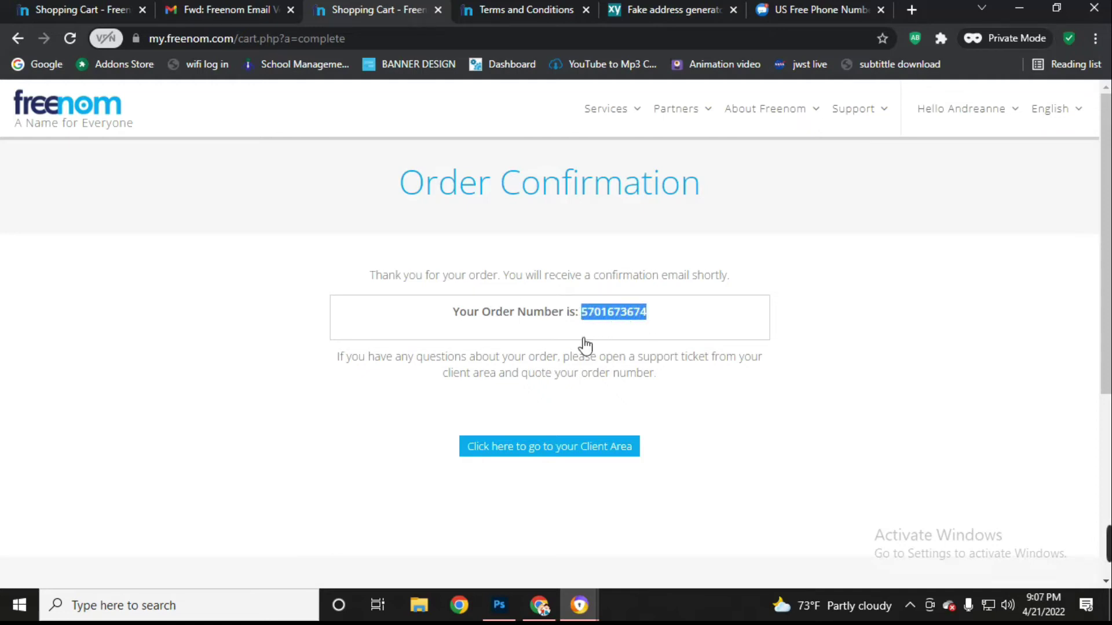
{"action": "left_click", "coordinate": [504, 460]}
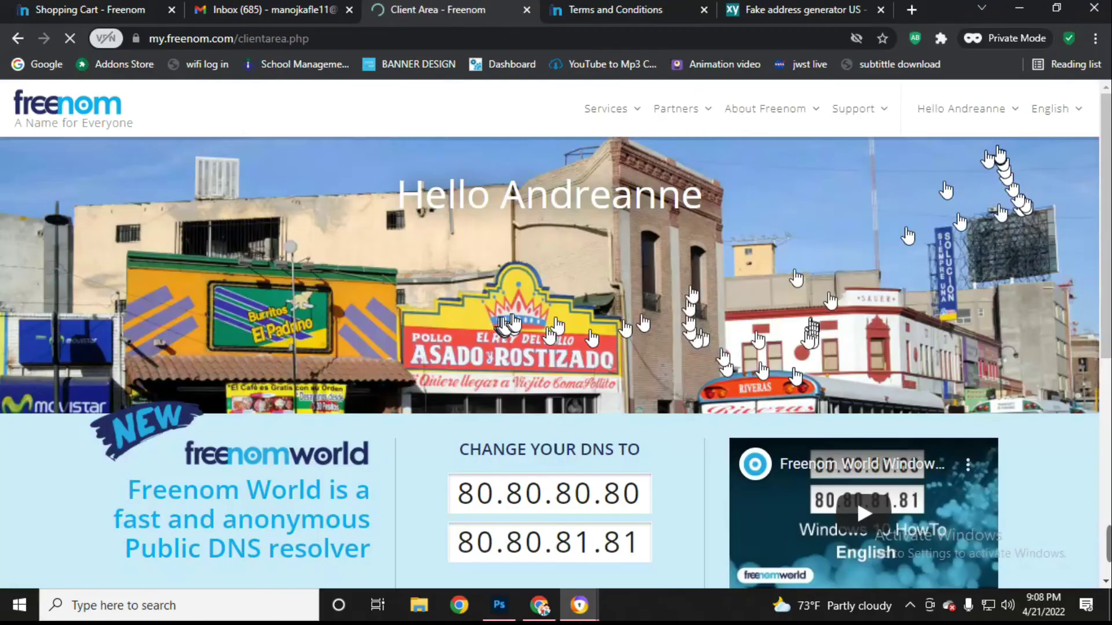